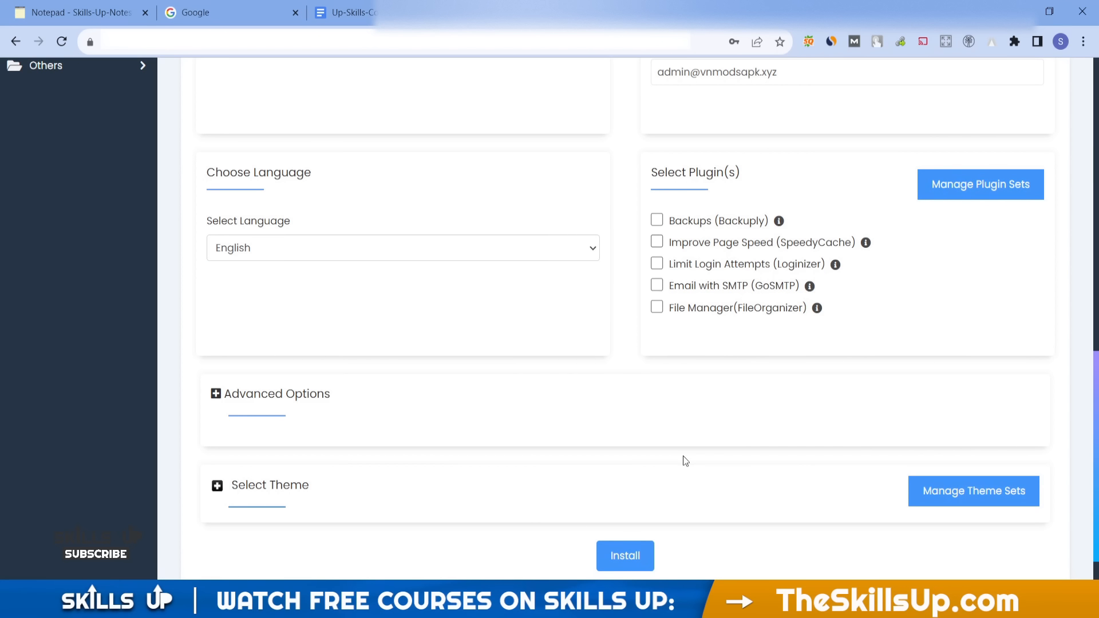
Start the WordPress installation in English without optional plugins and let it run to completion
scroll(621, 560, "down", 2)
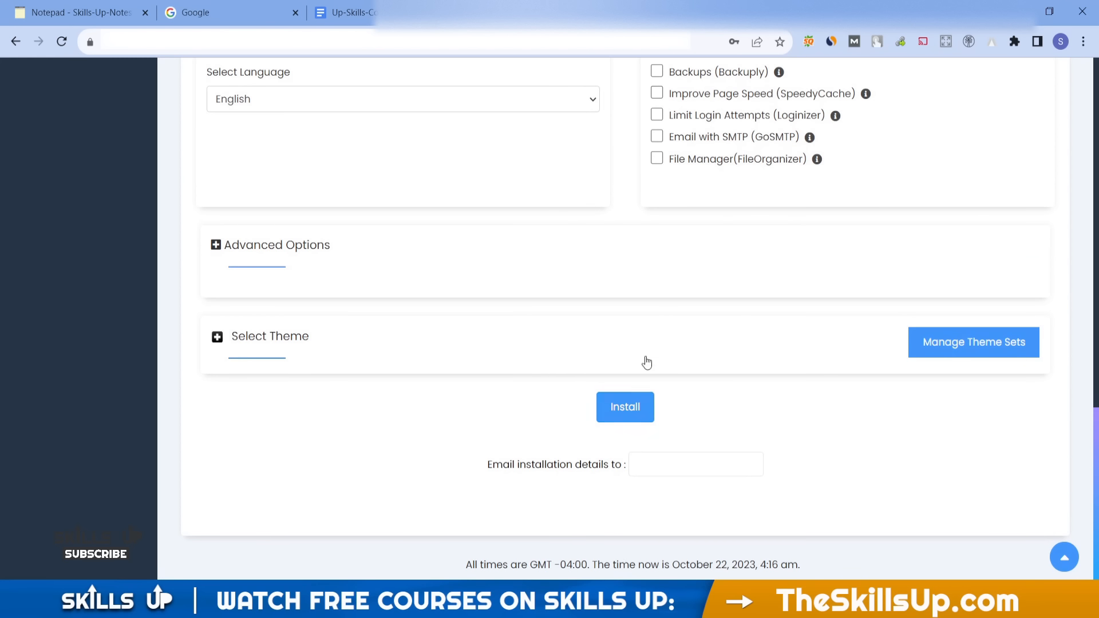
left_click(632, 405)
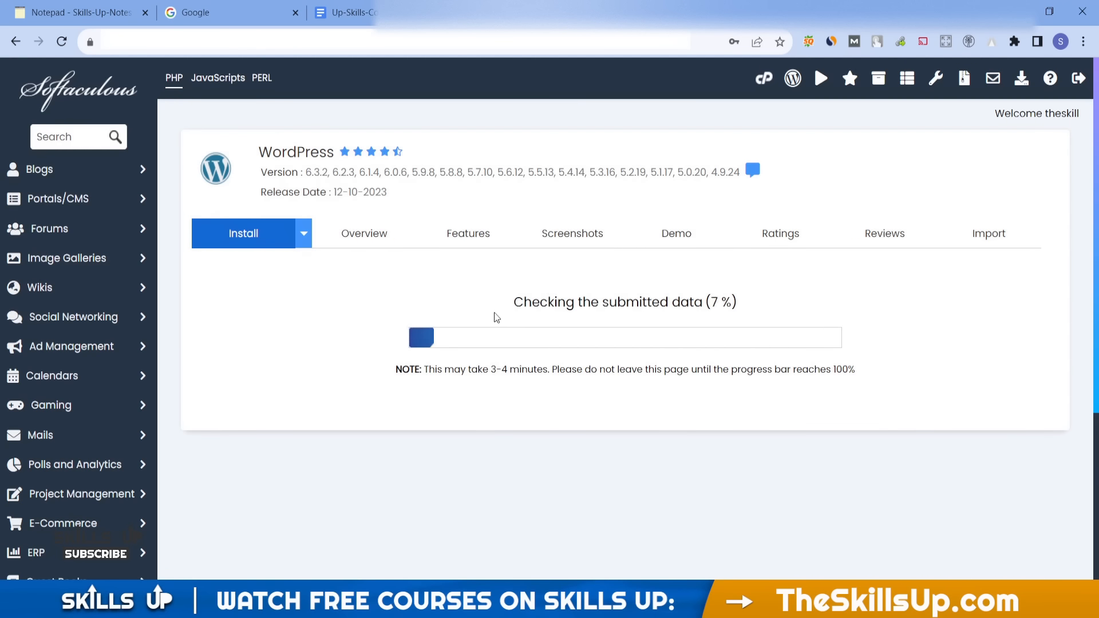
left_click_drag(500, 314, 601, 325)
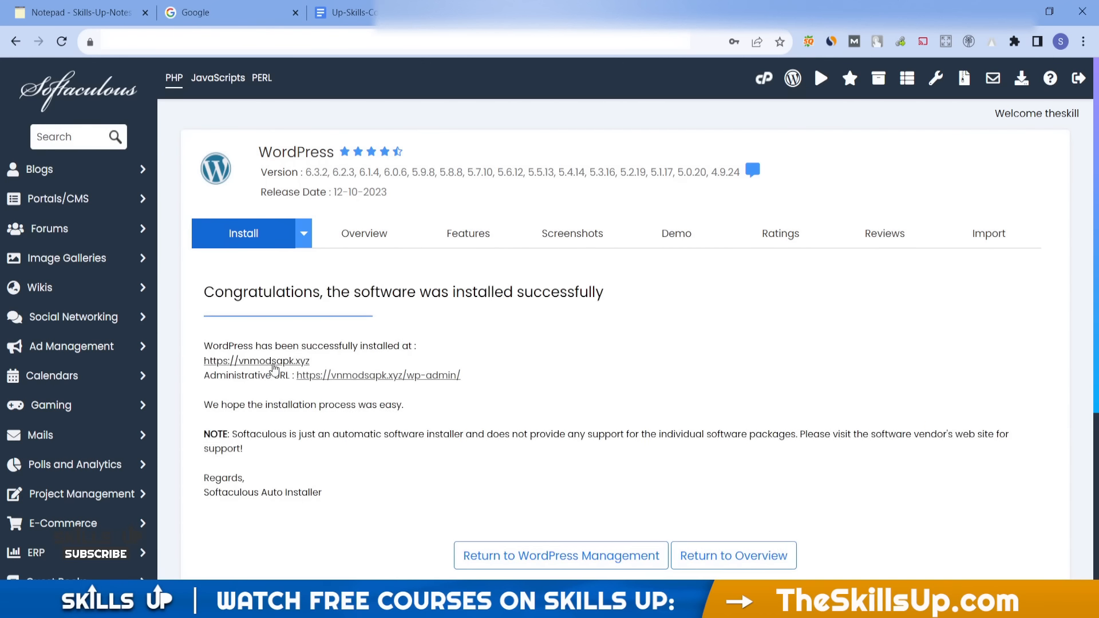
Check the installed site's address and administrative URL, and reload the public_html/vnmodsapk.xyz folder in the cPanel File Manager
left_click_drag(199, 367, 335, 363)
left_click(419, 362)
left_click_drag(463, 377, 296, 380)
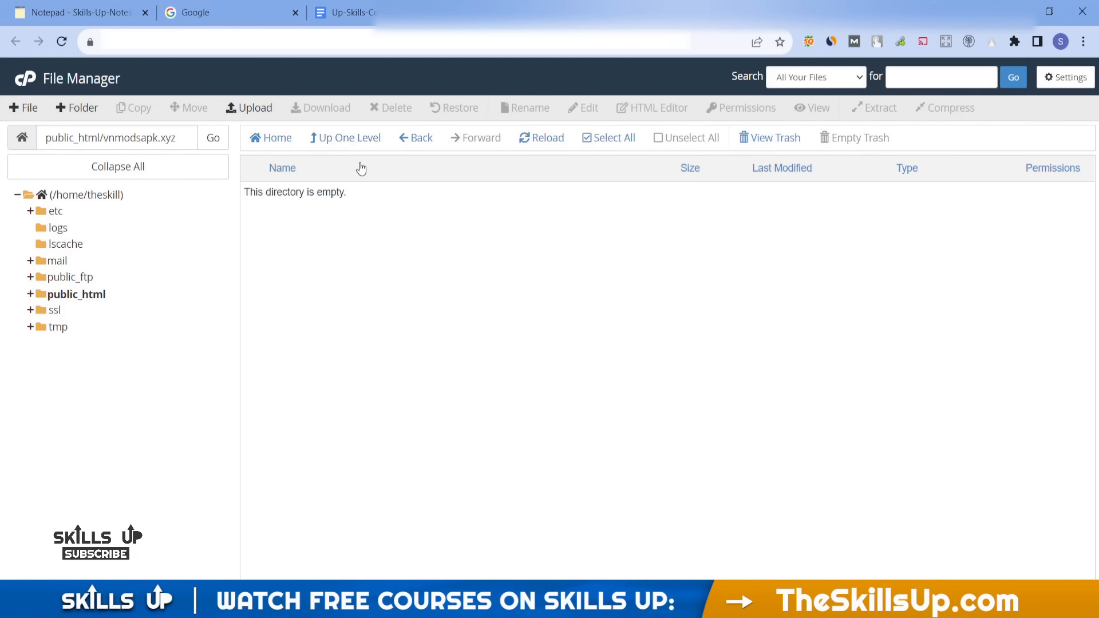
left_click(541, 139)
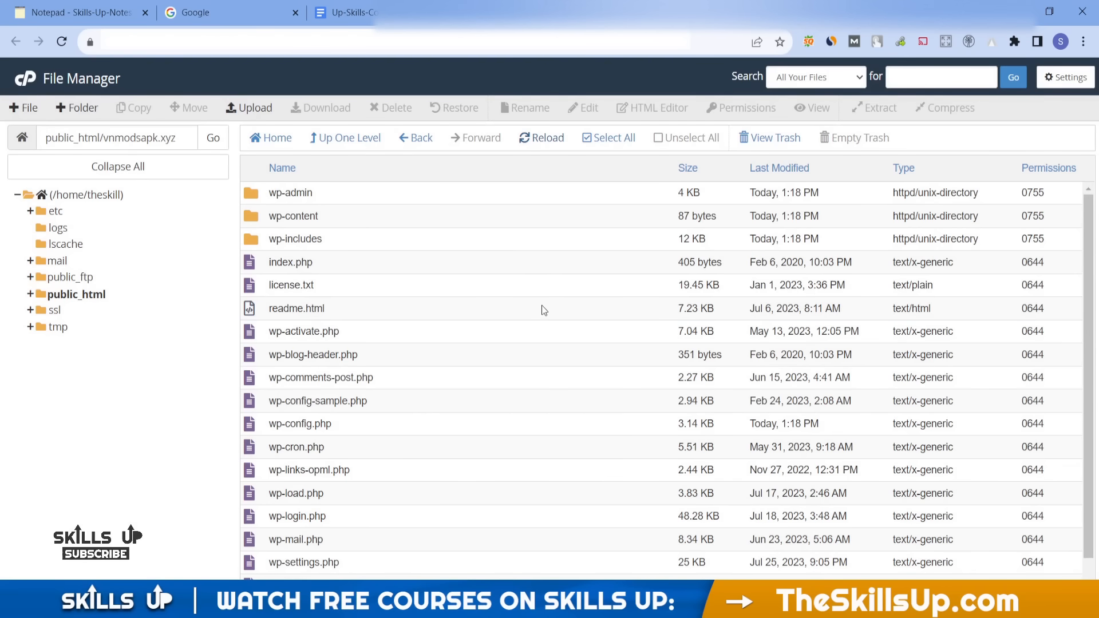
left_click(542, 310)
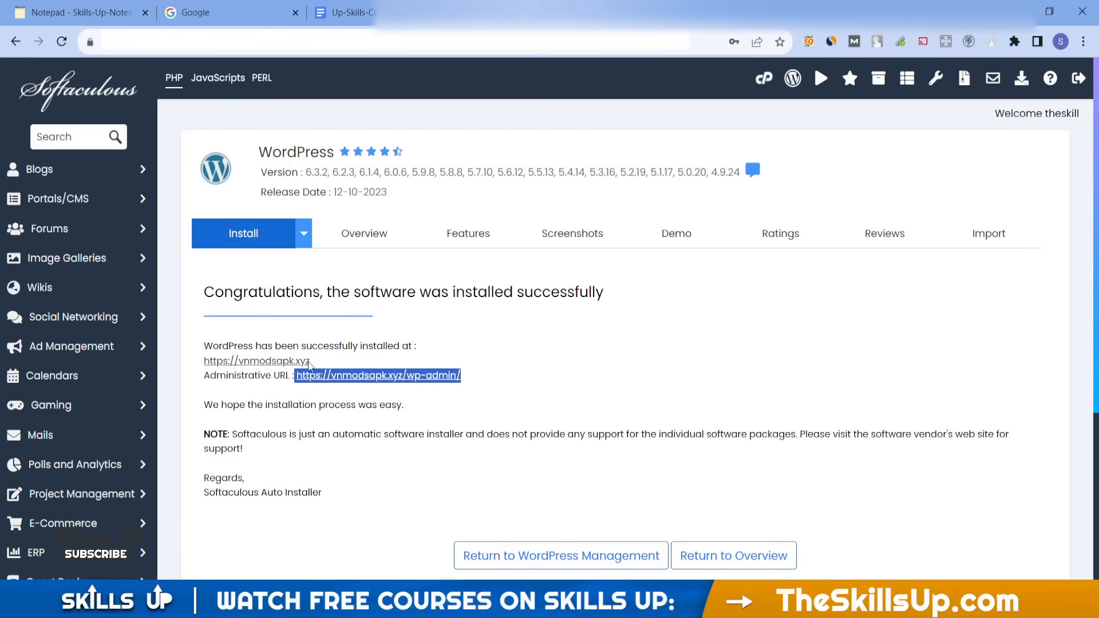
Open the WordPress admin and site home page in separate tabs, proceeding to vnmodsapk.xyz past the certificate warning
middle_click(360, 377)
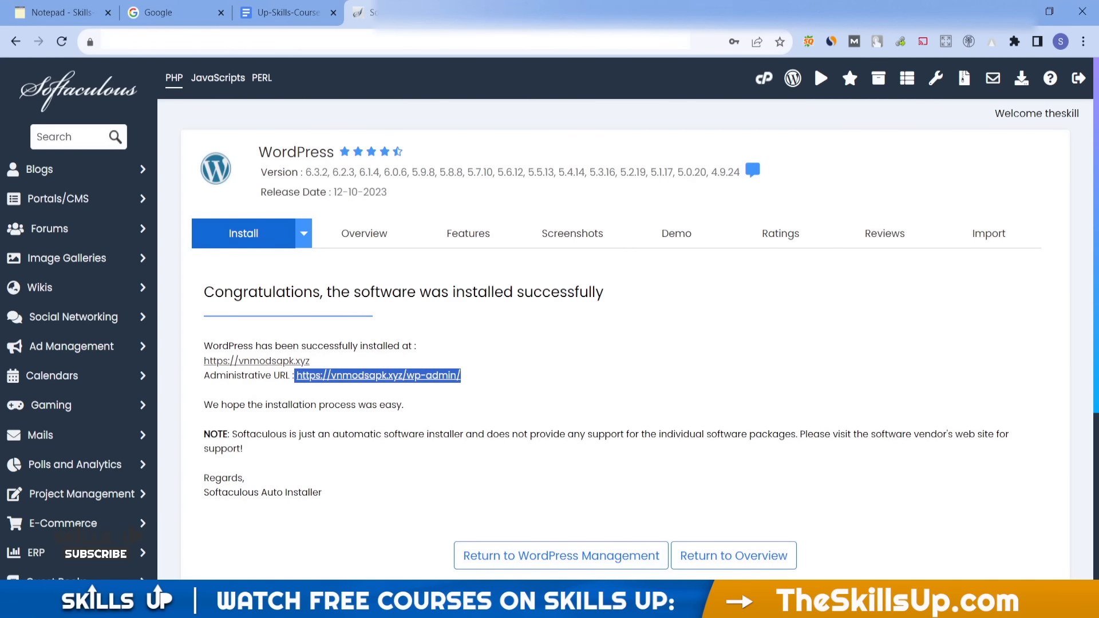
key("ctrl+Tab")
left_click(358, 443)
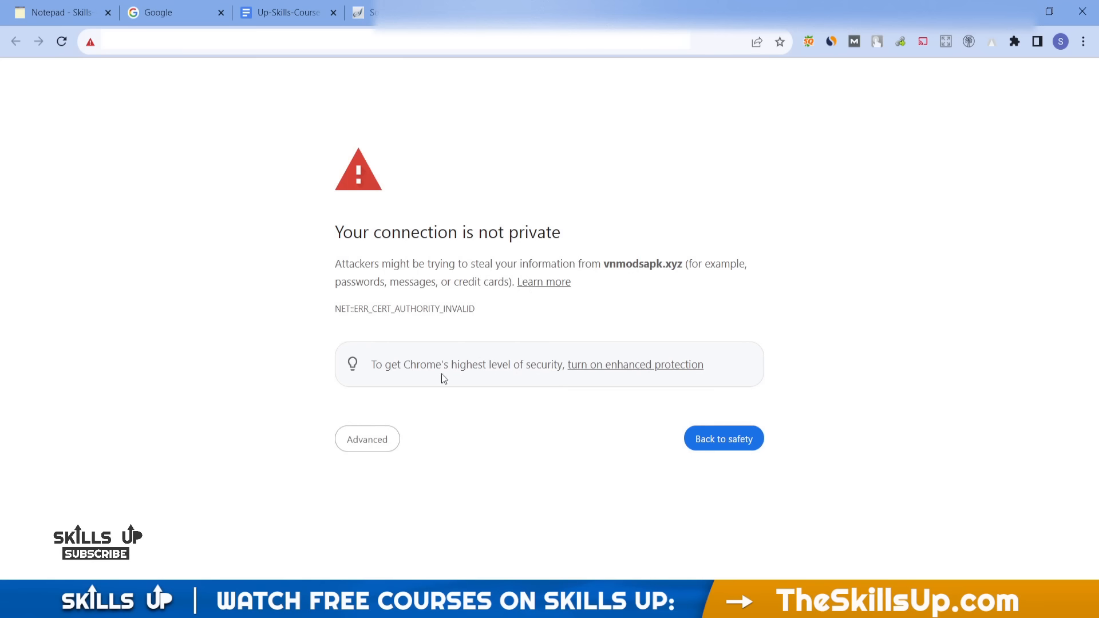
left_click(378, 445)
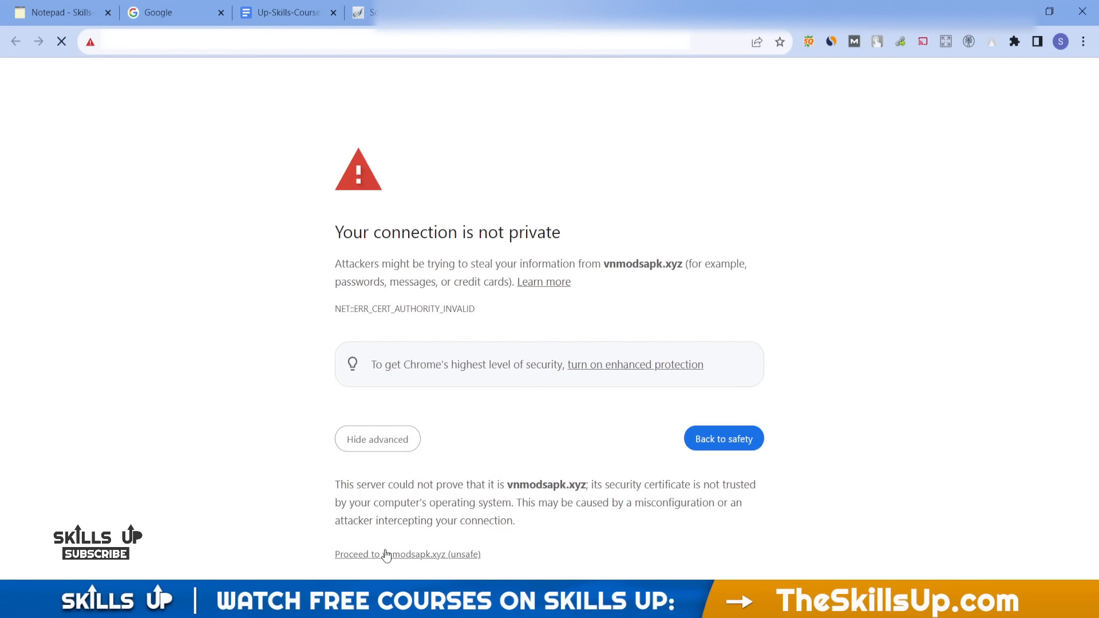
Look over the new blog's home page from the header down to the footer
scroll(442, 269, "down", 5)
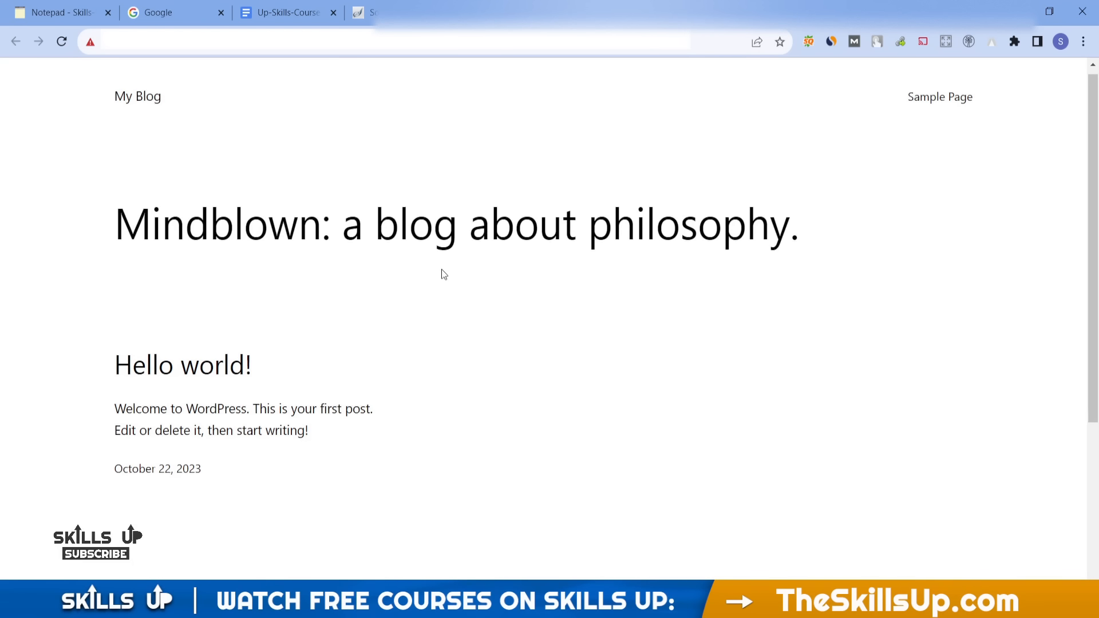
scroll(441, 269, "up", 5)
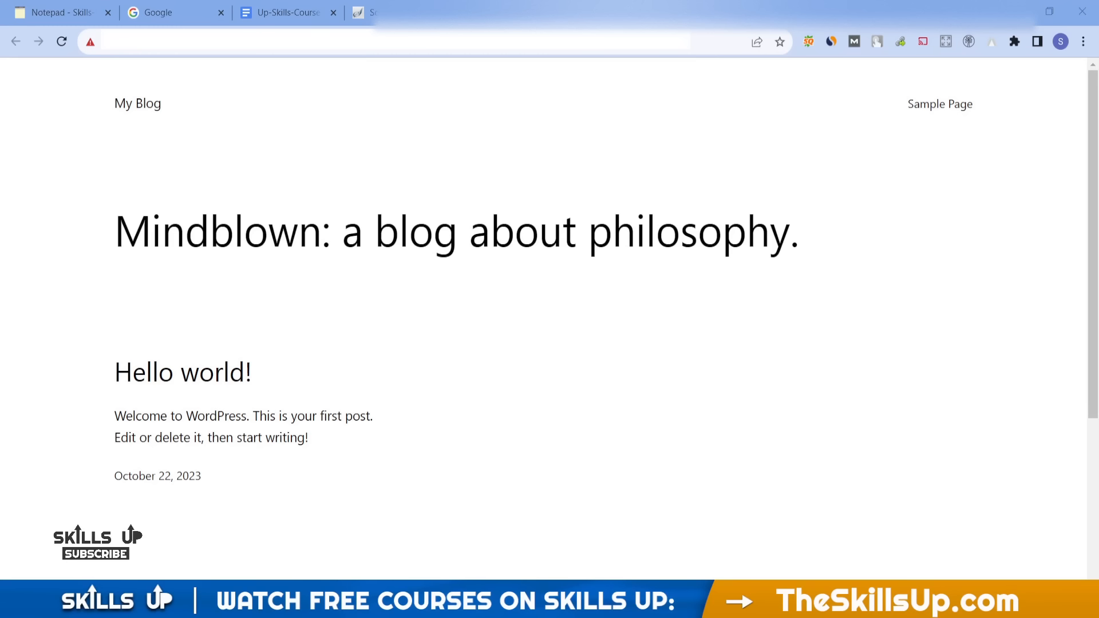
scroll(659, 233, "down", 5)
scroll(661, 232, "up", 5)
scroll(661, 232, "down", 5)
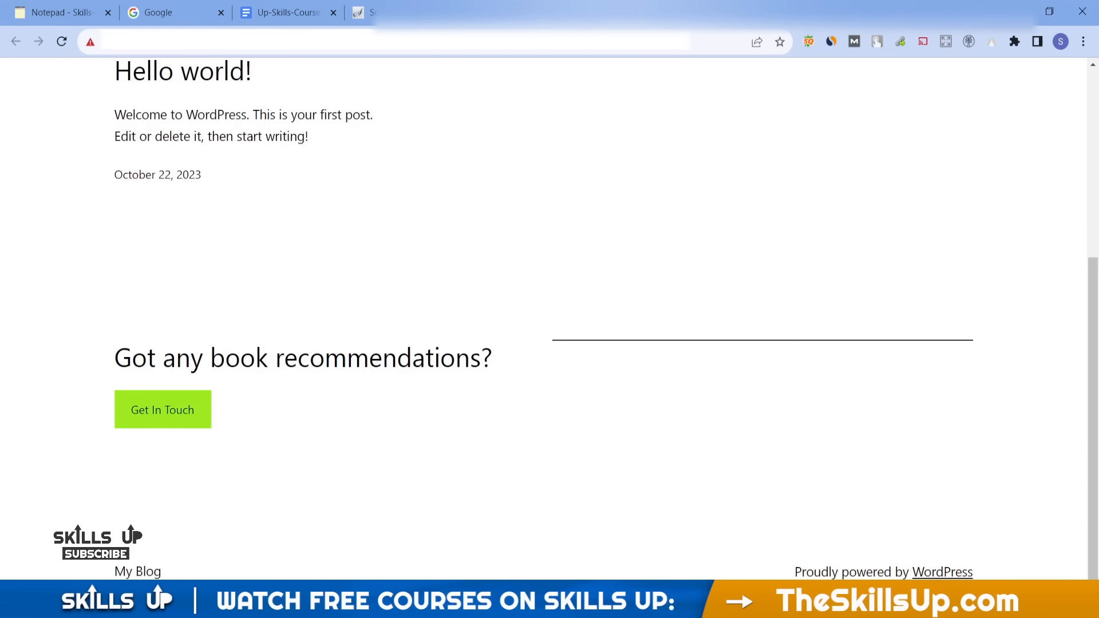
Switch to the WordPress dashboard, dismiss the welcome panel and look over the remaining widgets
left_click(503, 12)
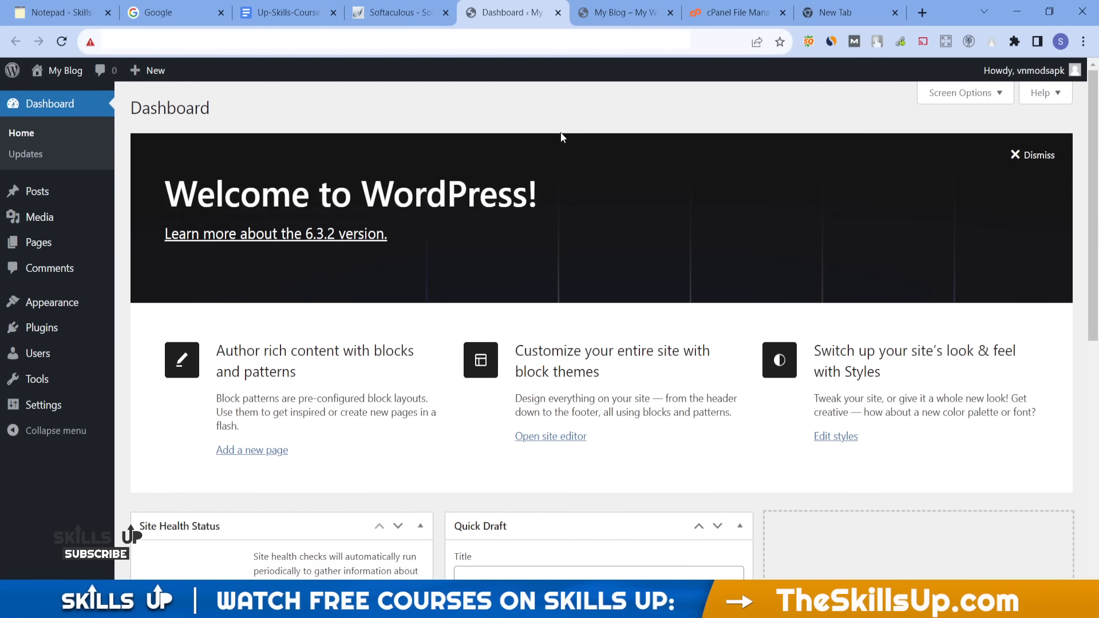
left_click(1040, 156)
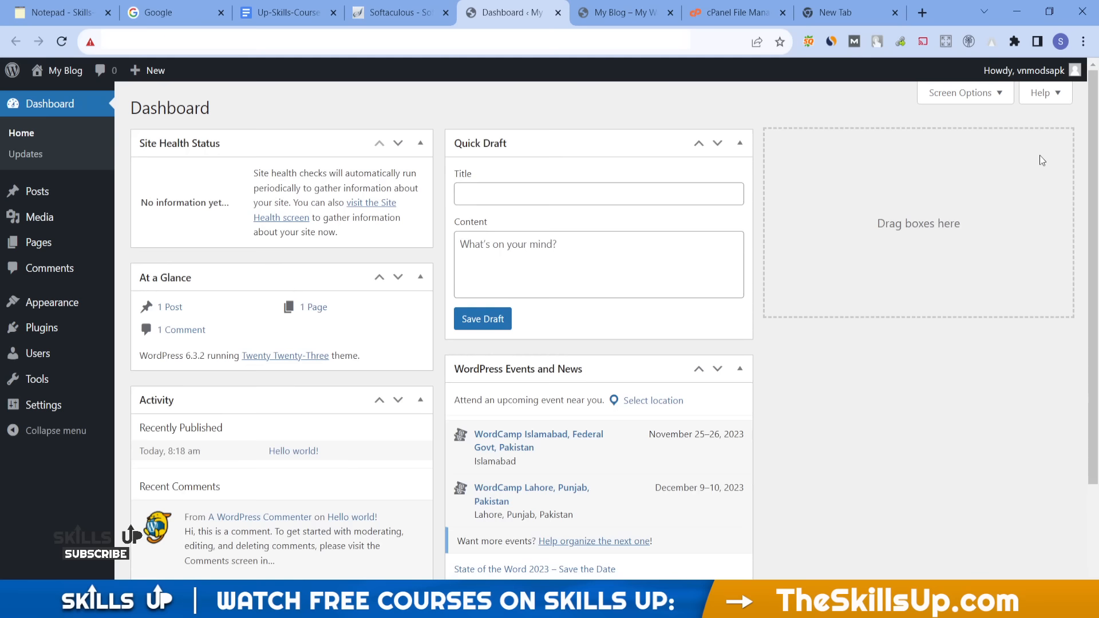
scroll(744, 268, "down", 3)
scroll(744, 268, "up", 3)
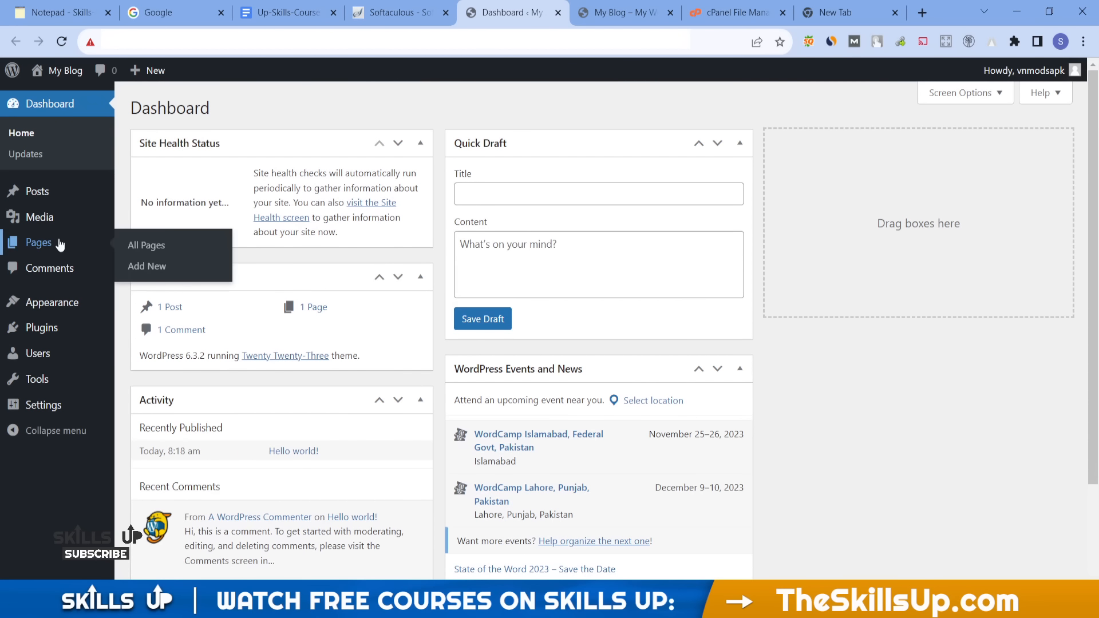
Review the admin sections such as Media, Plugins and Users, and view the popular themes available to add
mouse_move(38, 207)
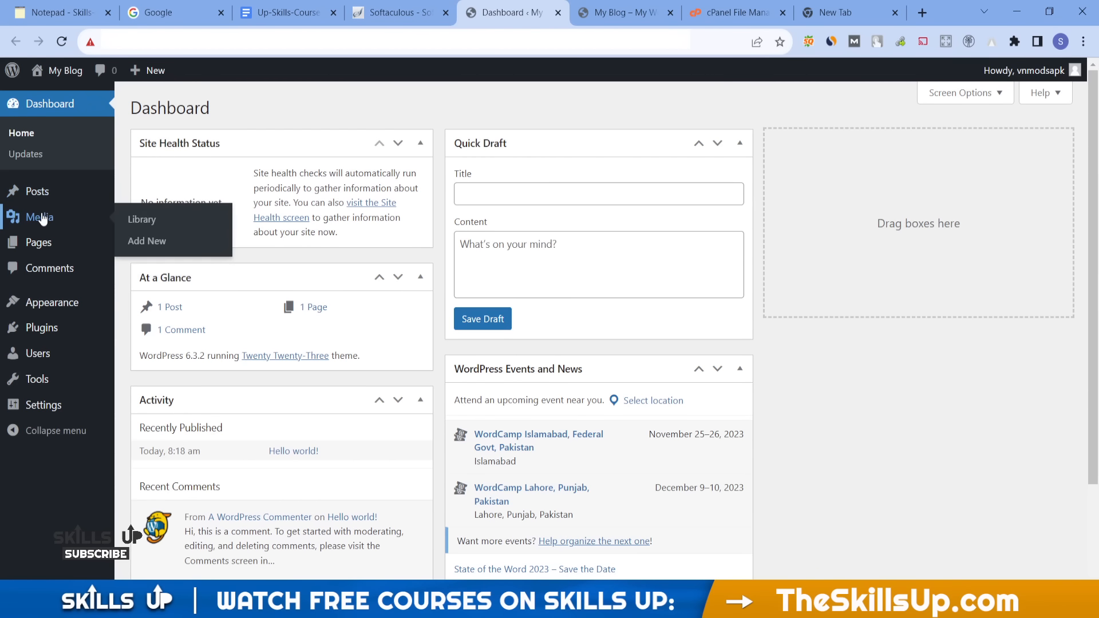
mouse_move(94, 307)
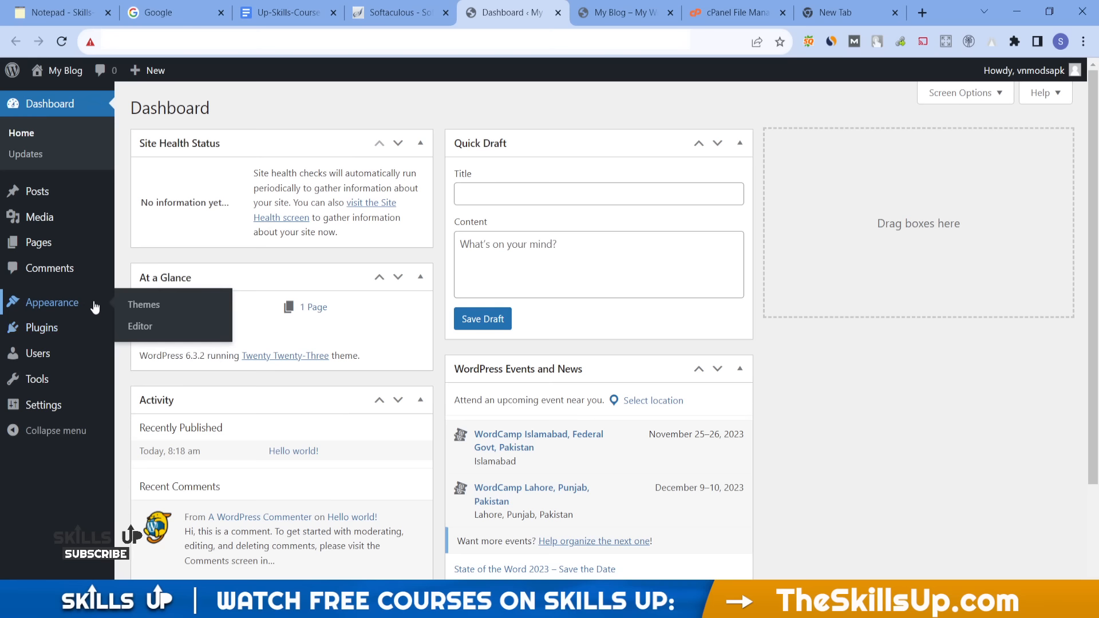
mouse_move(67, 327)
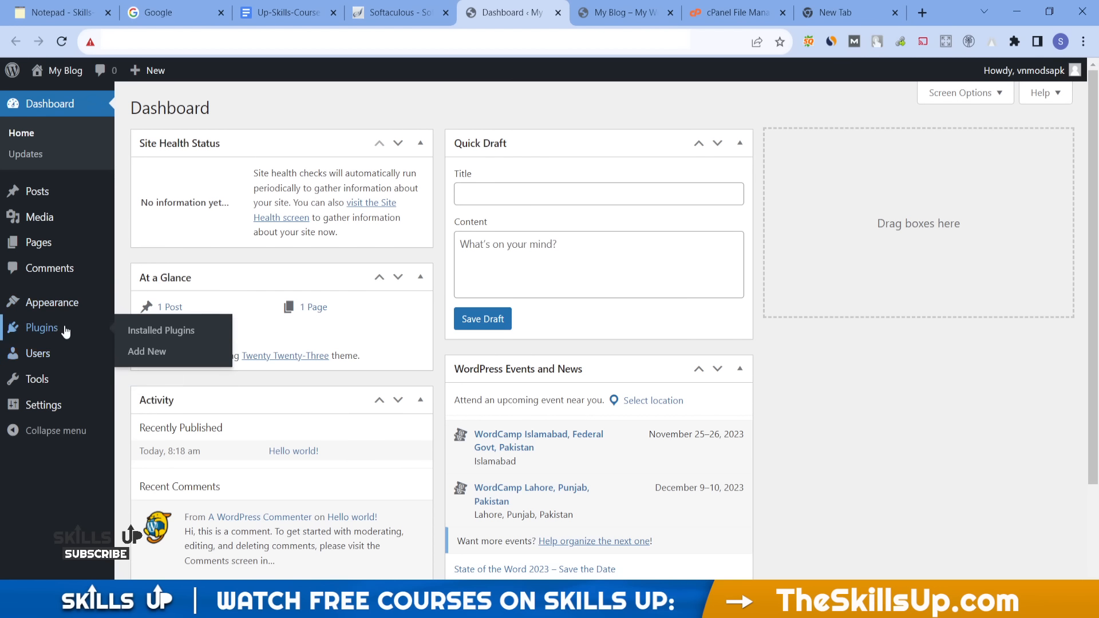
mouse_move(40, 355)
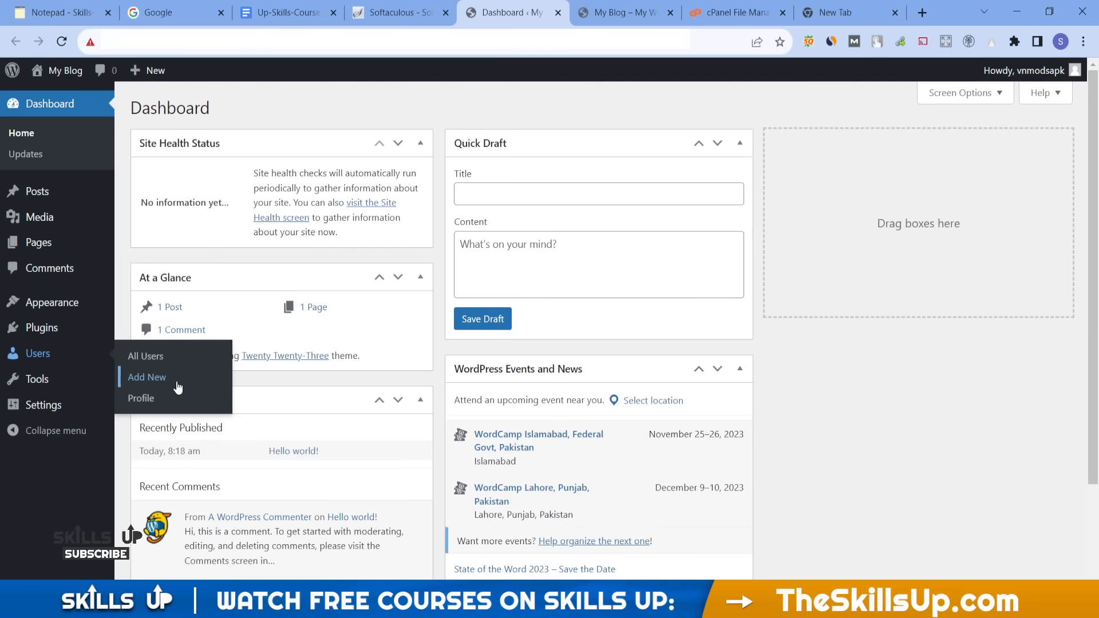
left_click(145, 306)
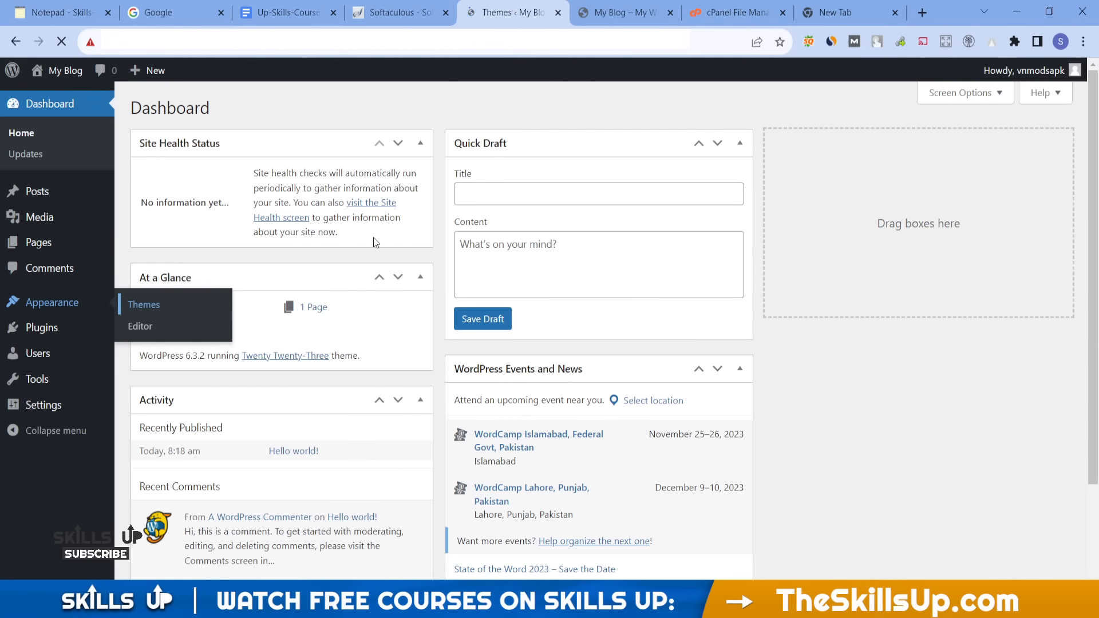
left_click(259, 115)
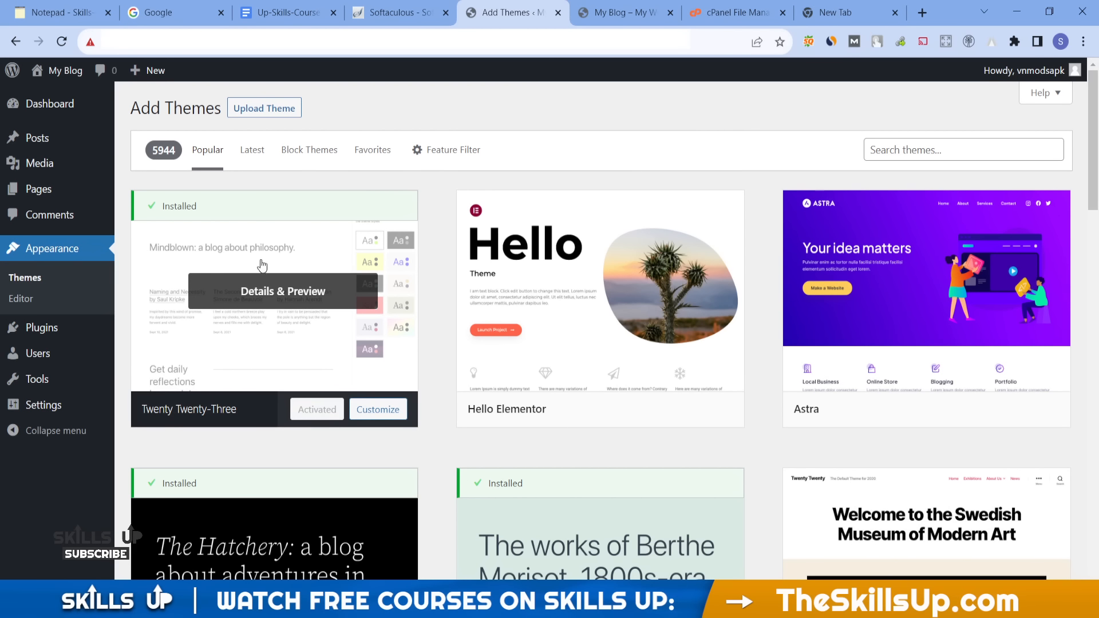
Return to the installed themes and delete the Twenty Twenty-Two theme
left_click(54, 278)
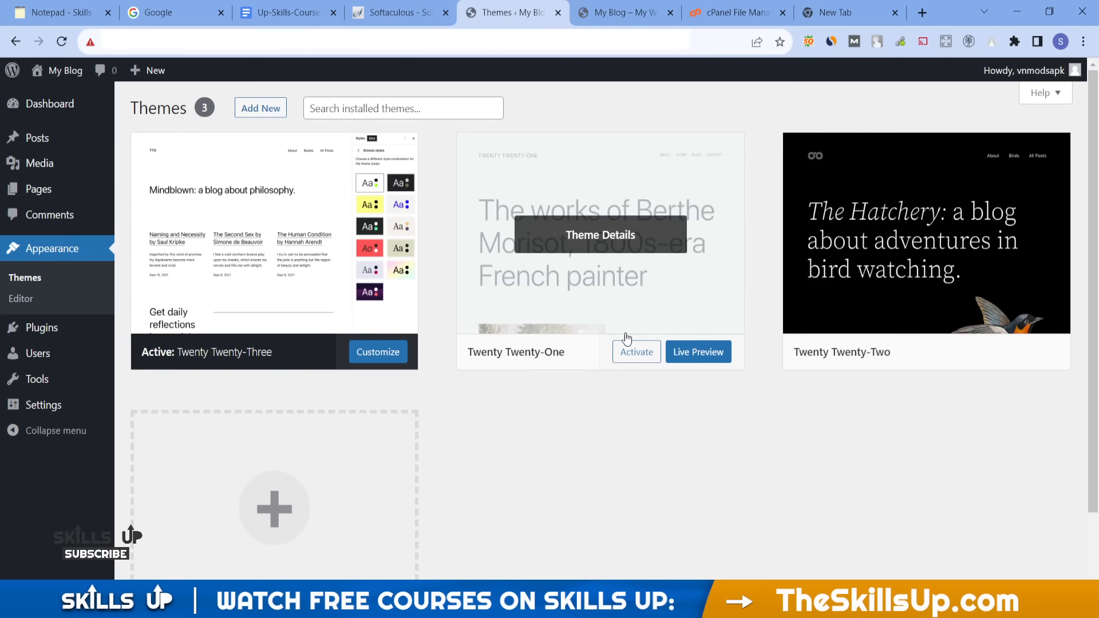
left_click(812, 315)
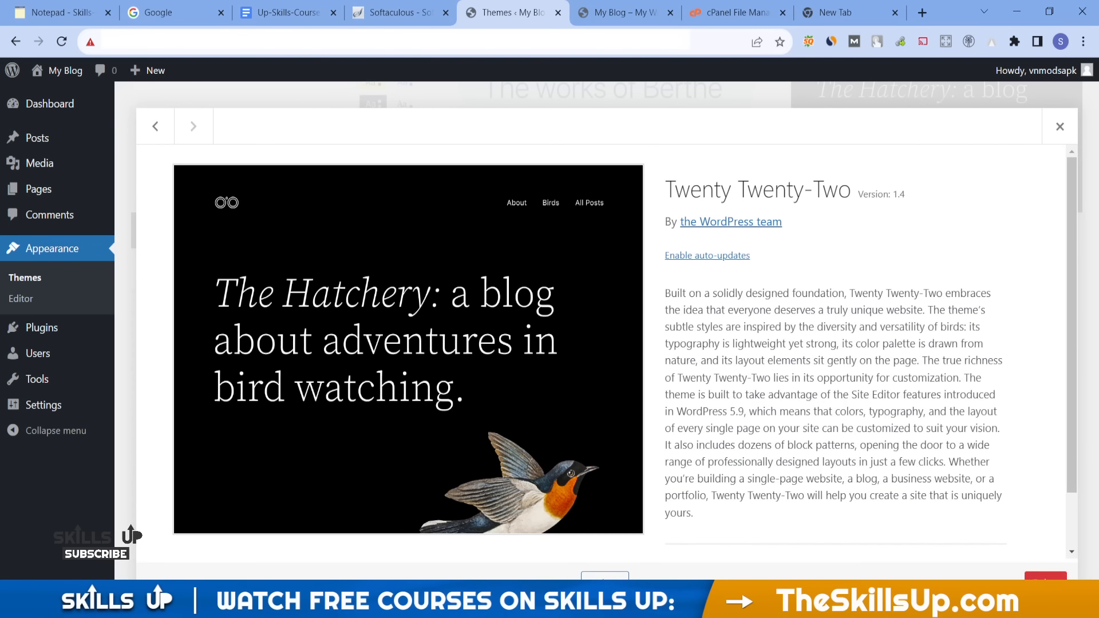
left_click(1031, 576)
left_click(627, 170)
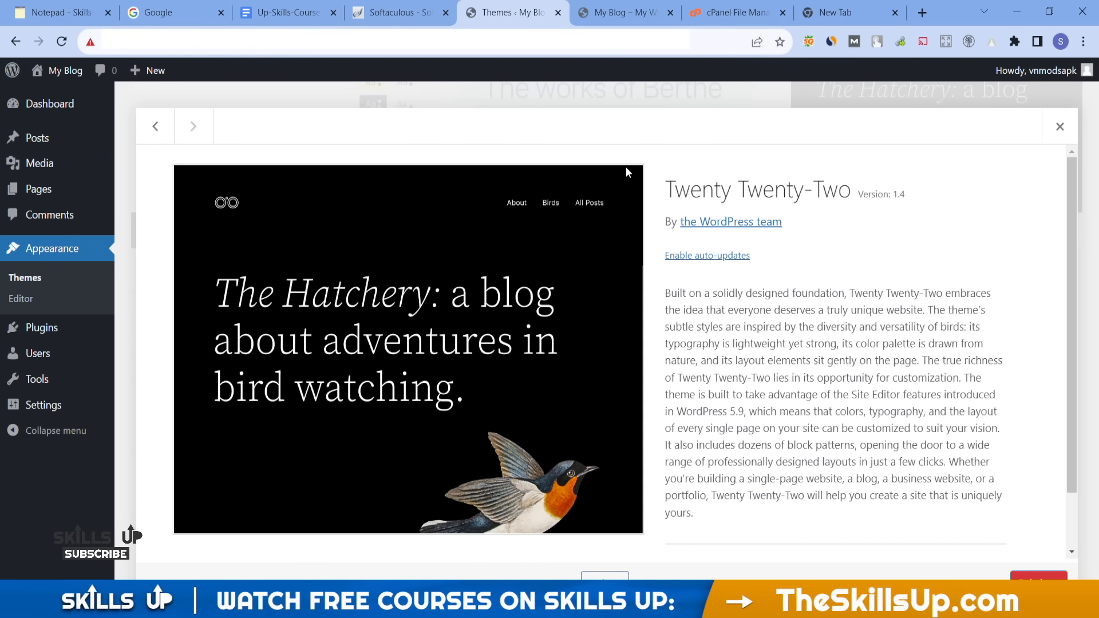
Delete the Twenty Twenty-One theme from the installed themes
left_click(630, 263)
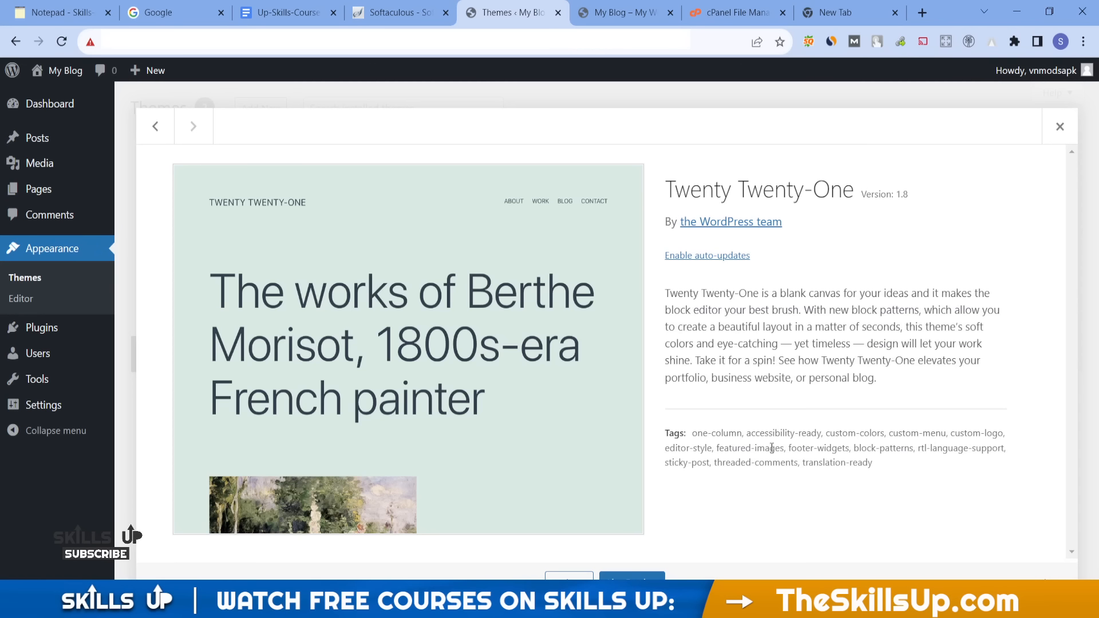
left_click(1031, 576)
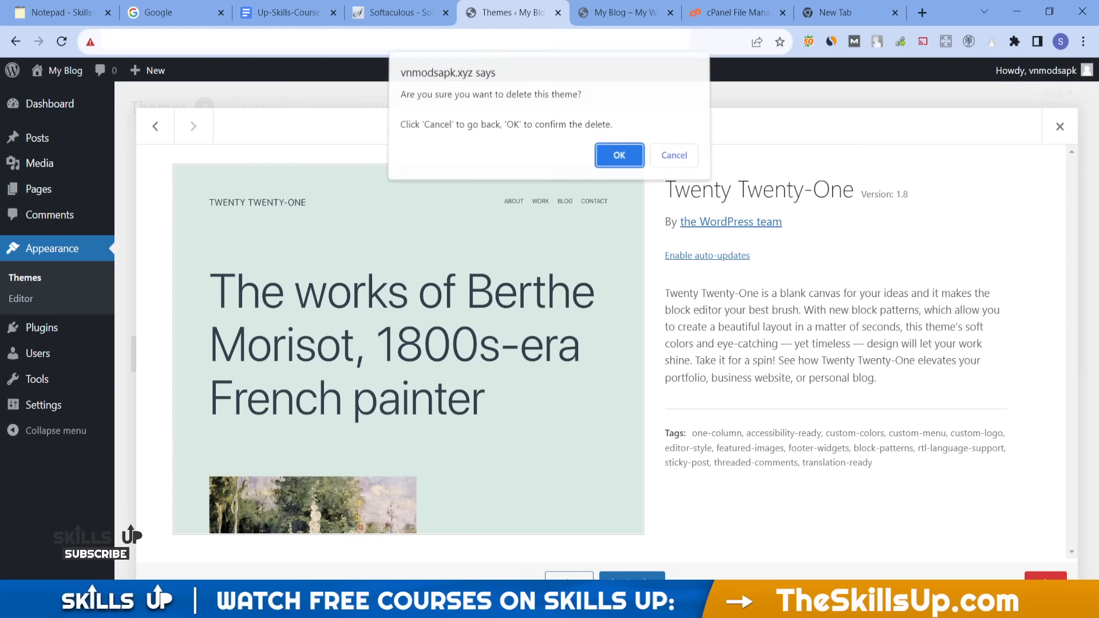
left_click(618, 158)
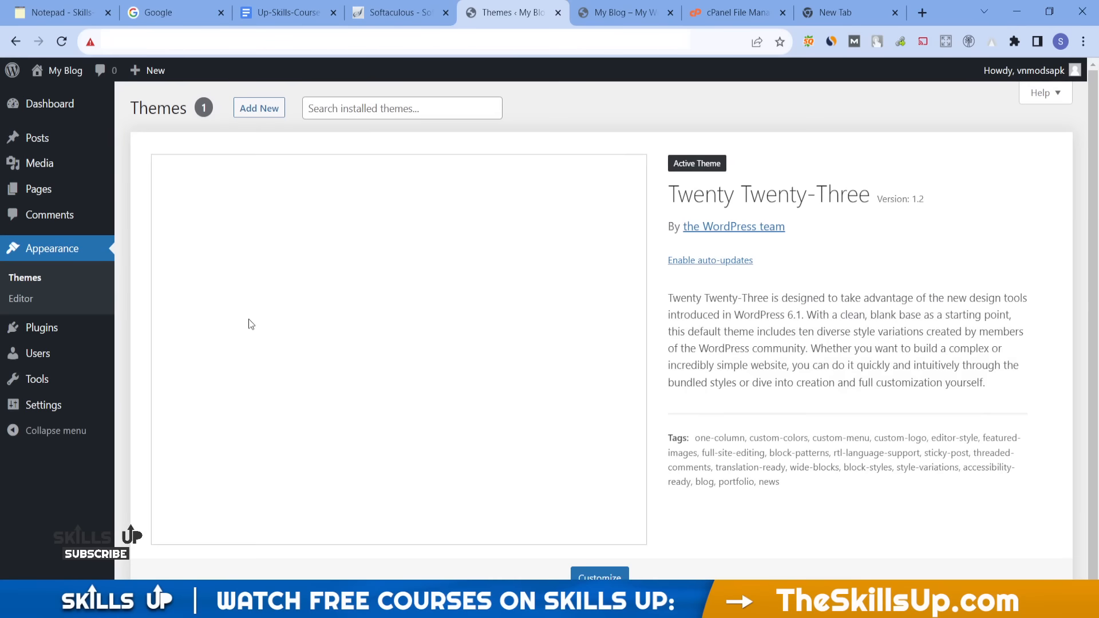
Bulk-delete both installed plugins, Akismet Anti-spam and Hello Dolly, including their data
mouse_move(92, 328)
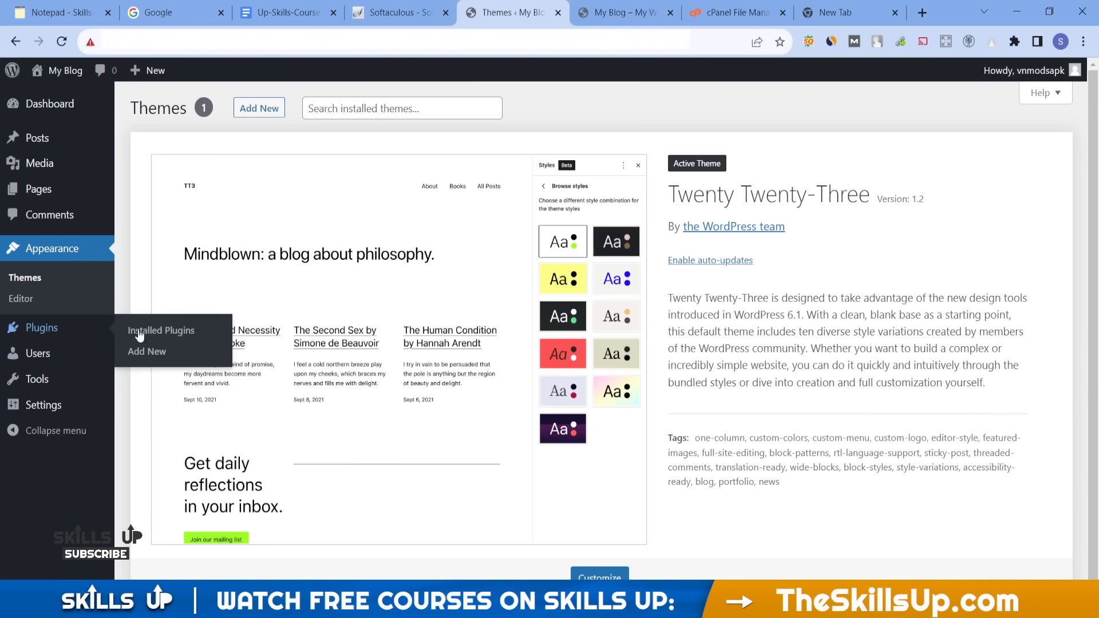
left_click(189, 332)
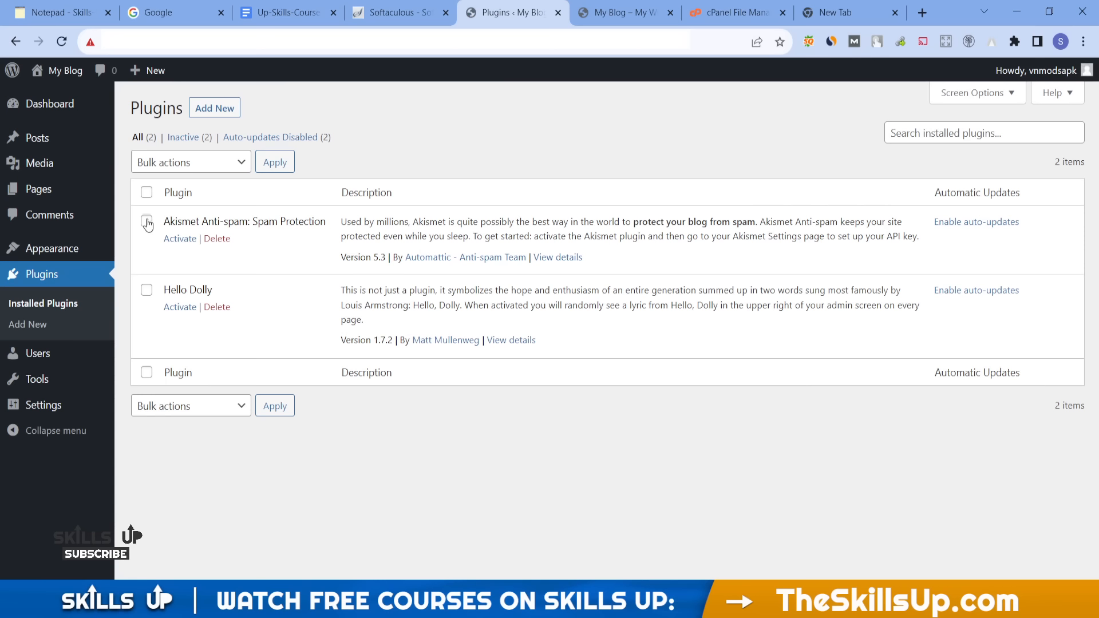
left_click(147, 192)
left_click(175, 167)
left_click(162, 243)
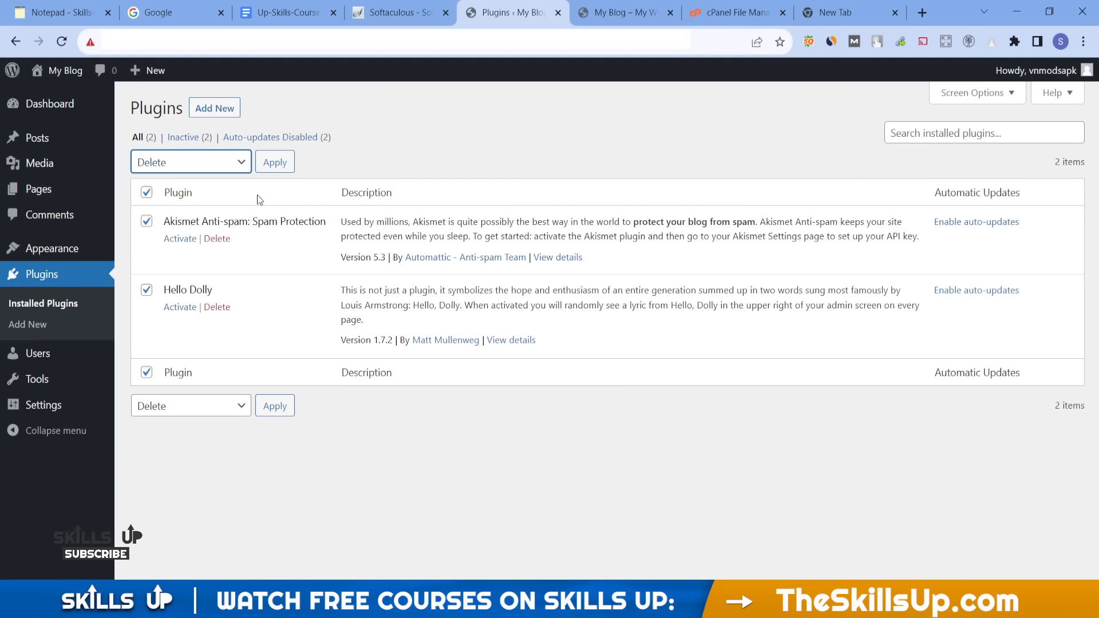
left_click(276, 165)
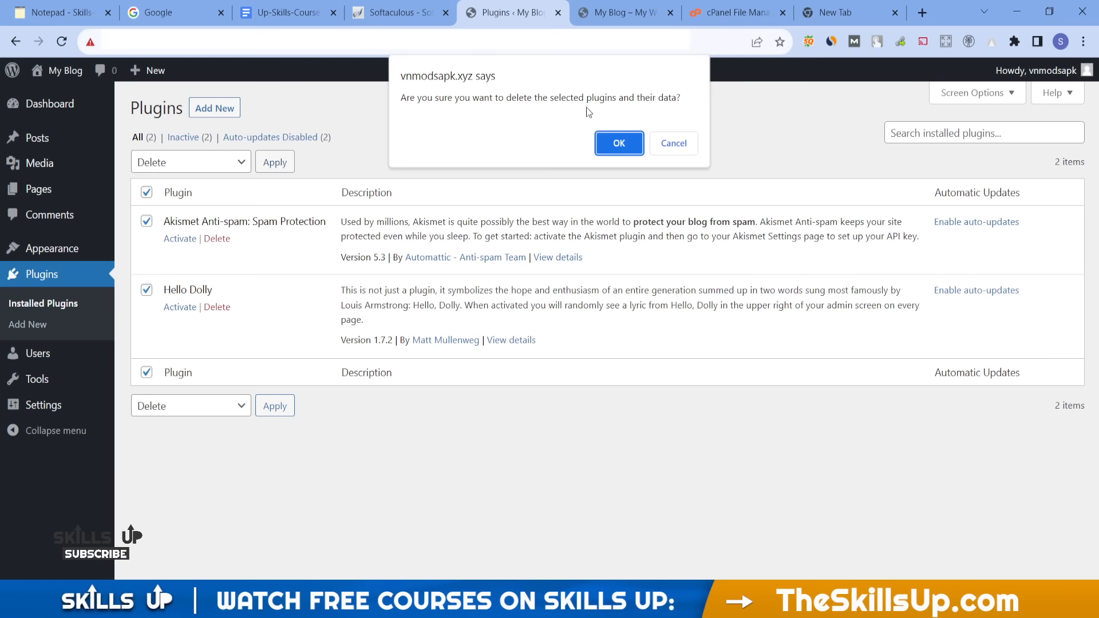
left_click(617, 147)
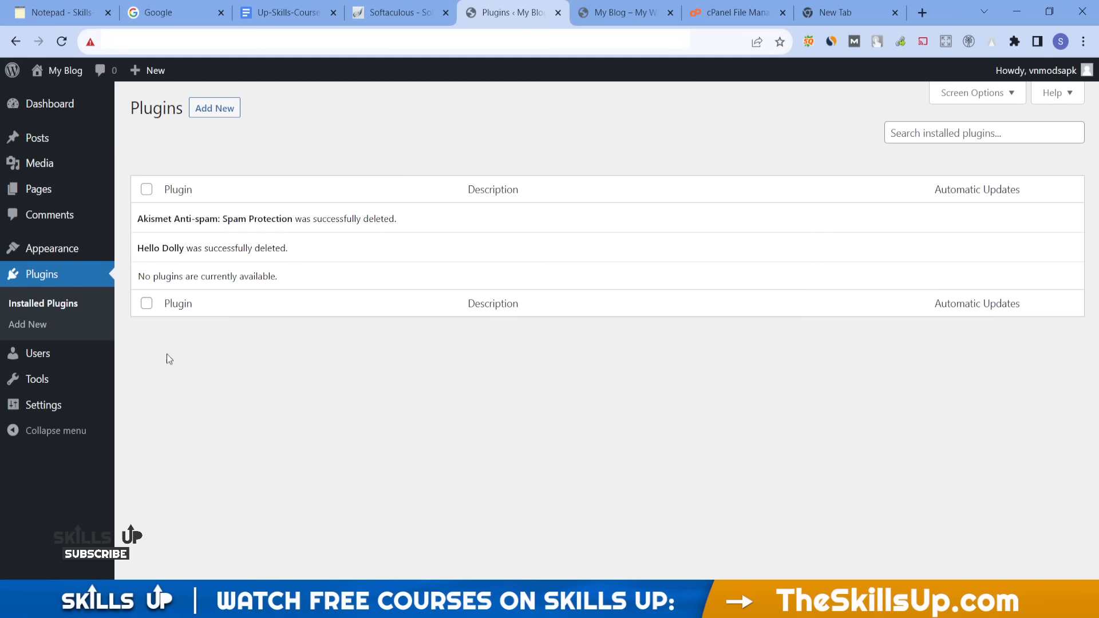
Open the permalink settings and view the Hello world! post on the site to examine its current URL structure
mouse_move(63, 411)
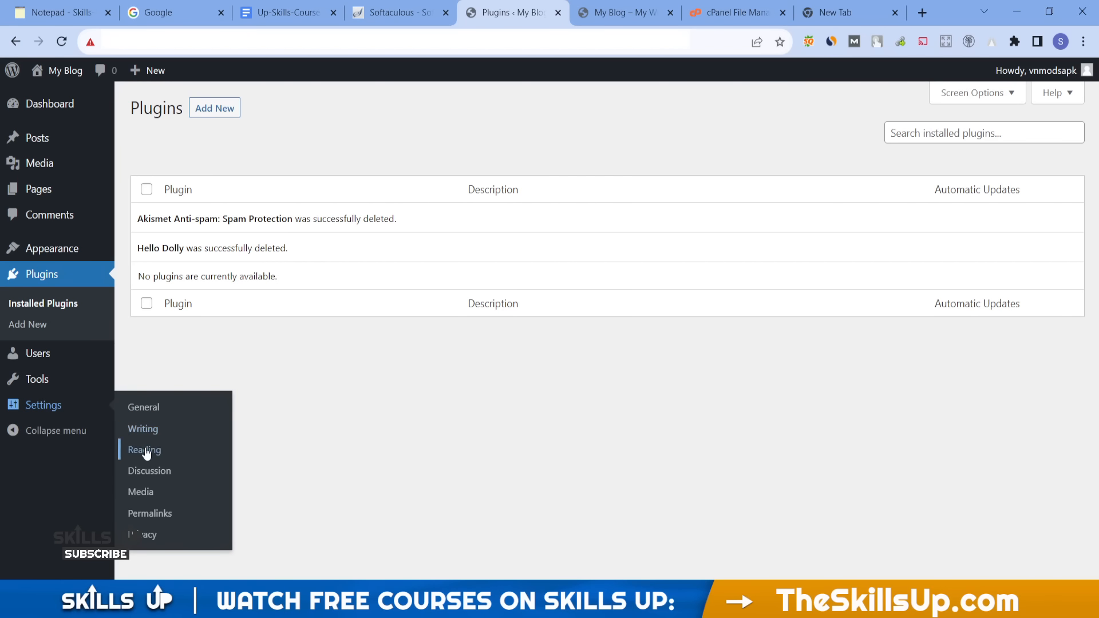
left_click(186, 515)
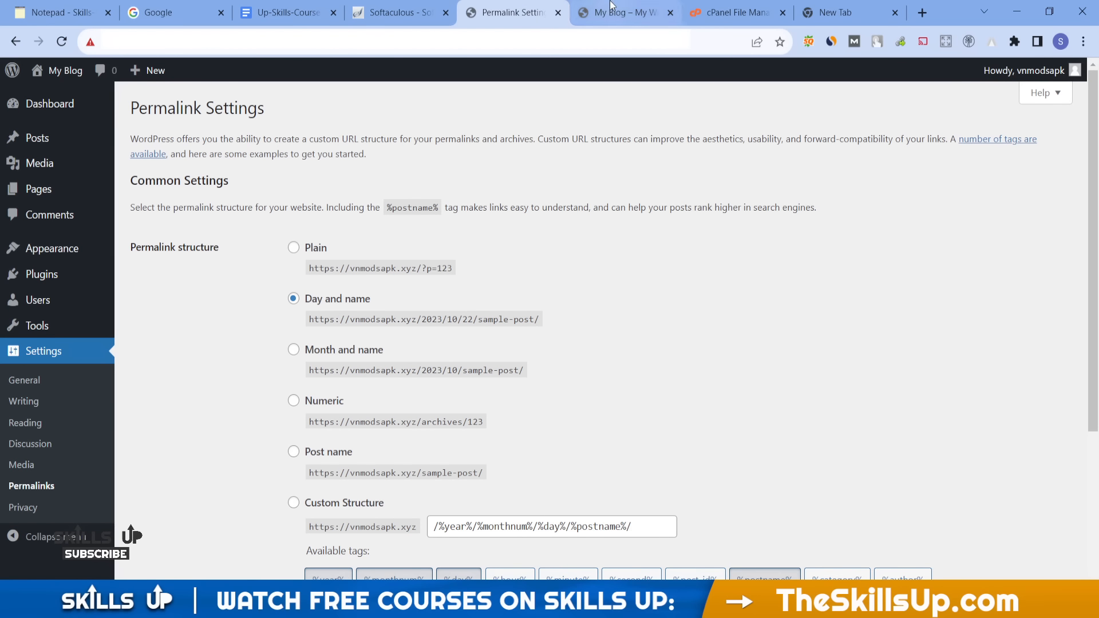
left_click(624, 12)
scroll(286, 261, "up", 2)
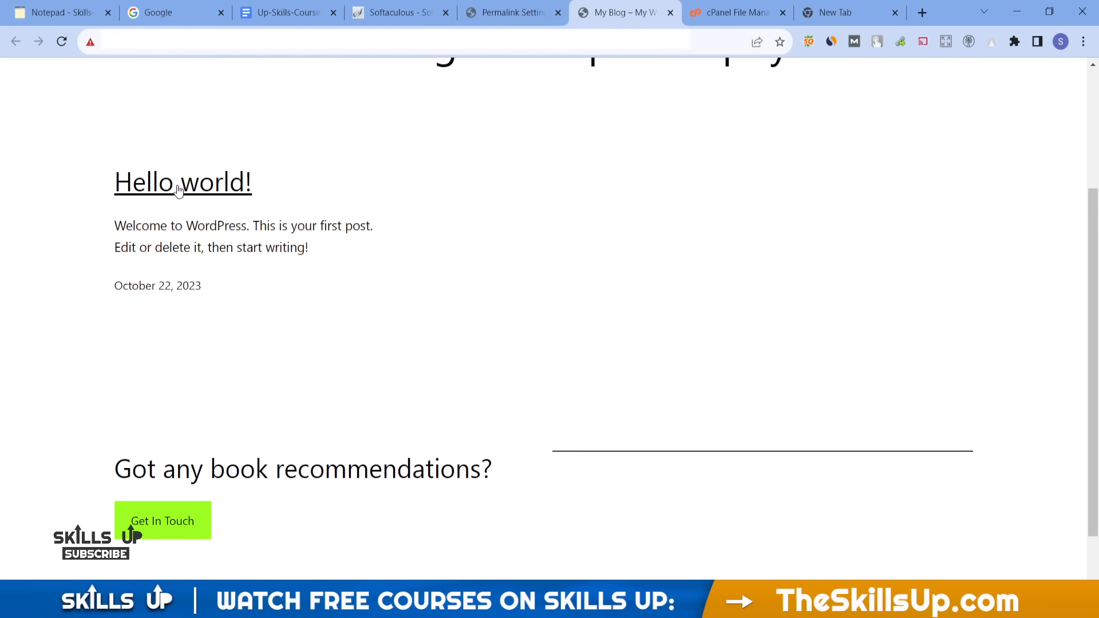
left_click(179, 191)
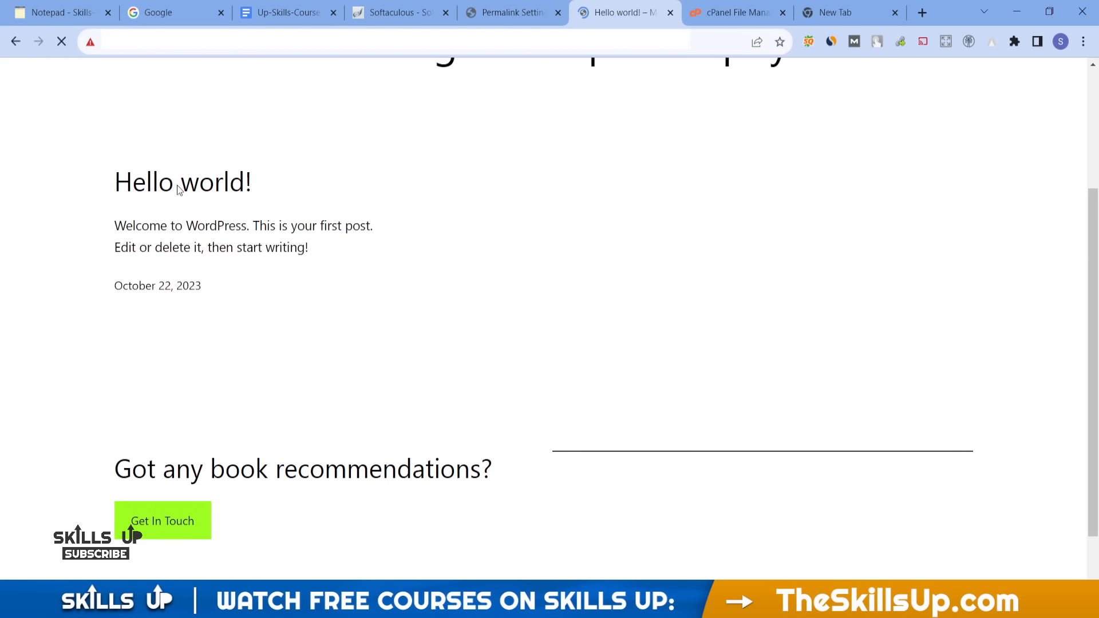
left_click(261, 51)
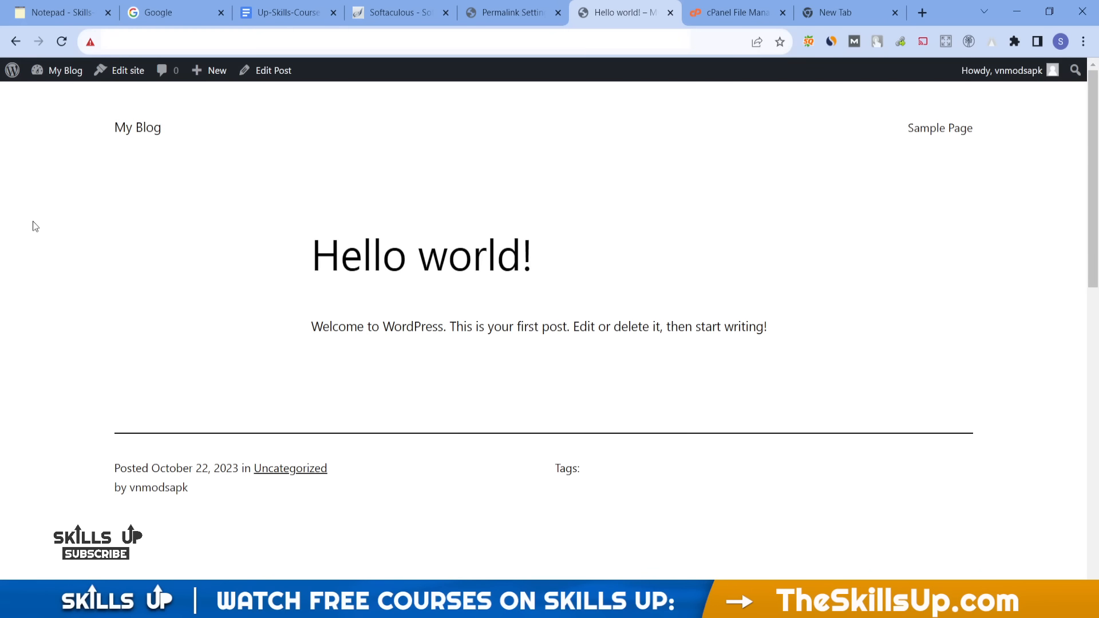
Set the permalink structure to Post name and save the permalink settings
left_click(511, 12)
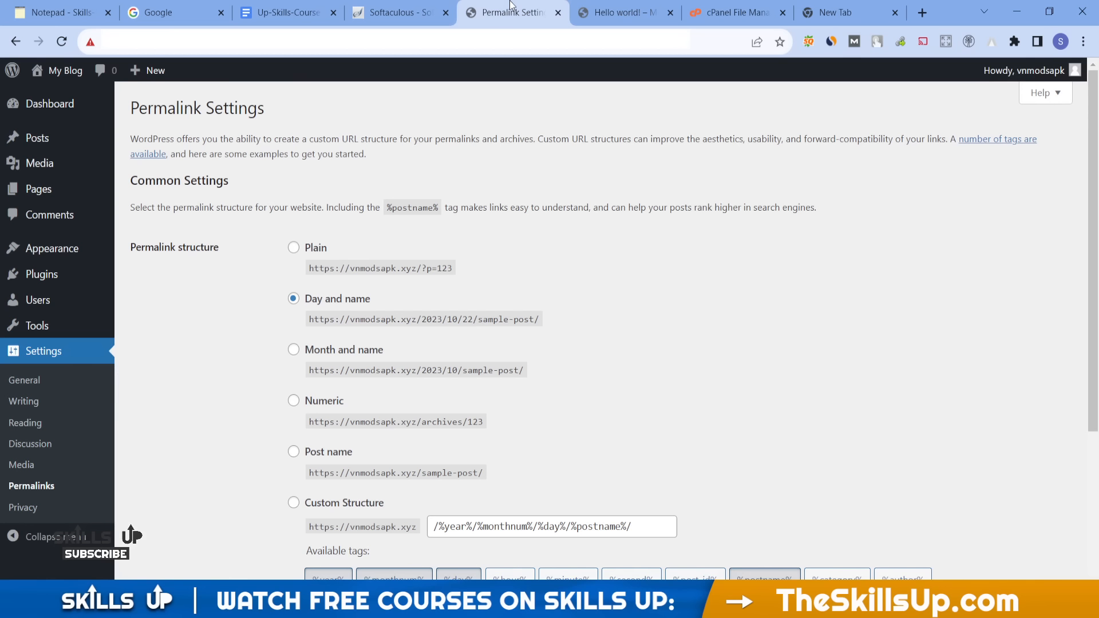
left_click(294, 453)
scroll(295, 462, "down", 4)
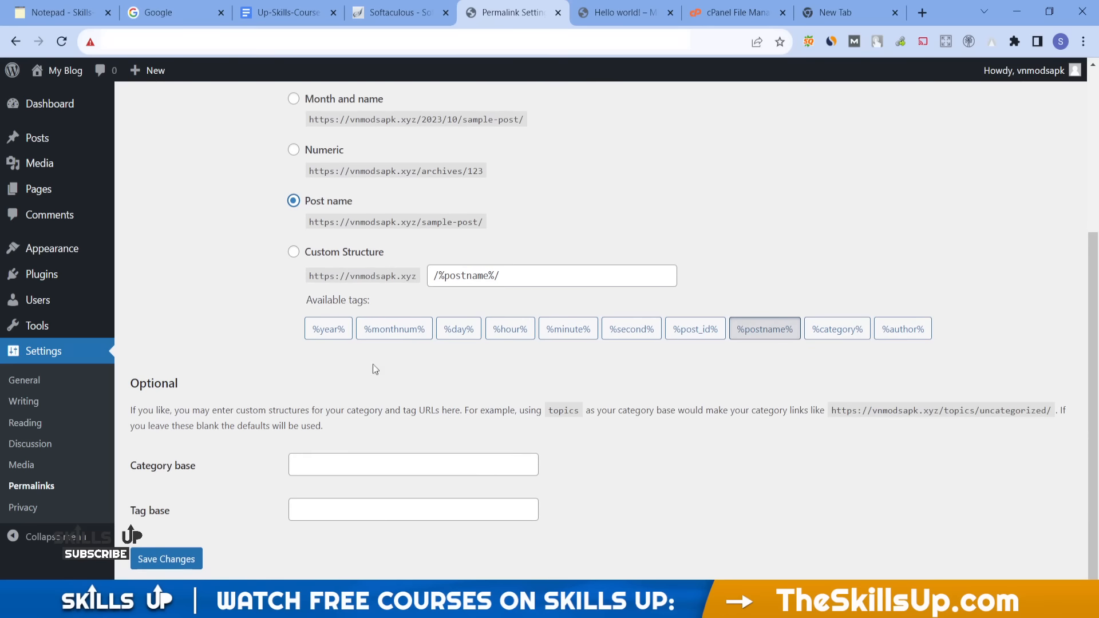
triple_click(542, 252)
left_click(588, 6)
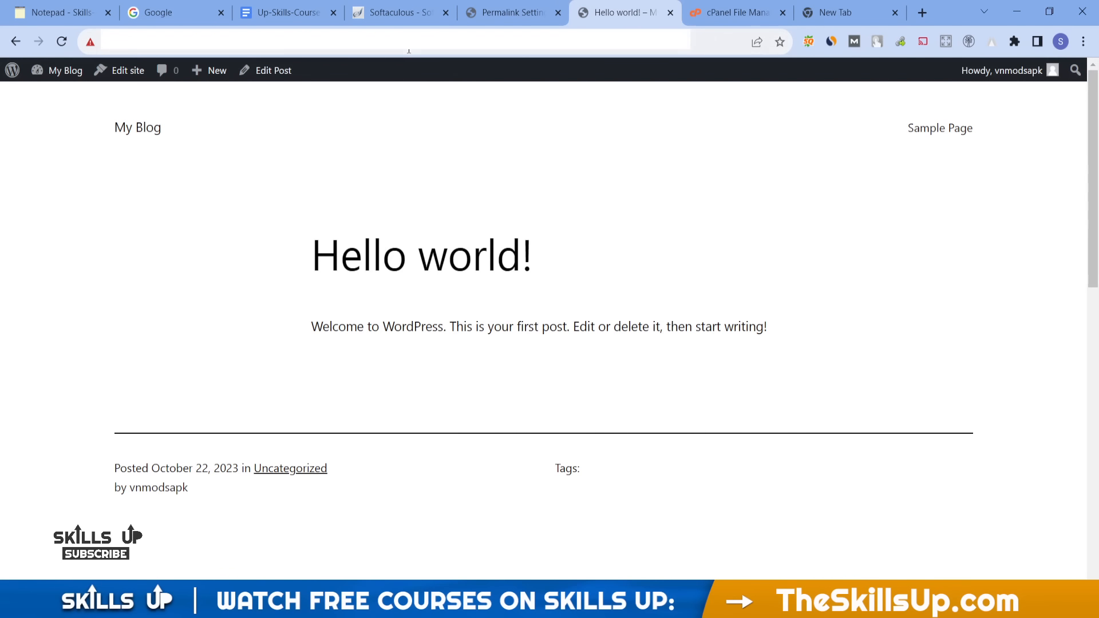
left_click(344, 42)
left_click(513, 10)
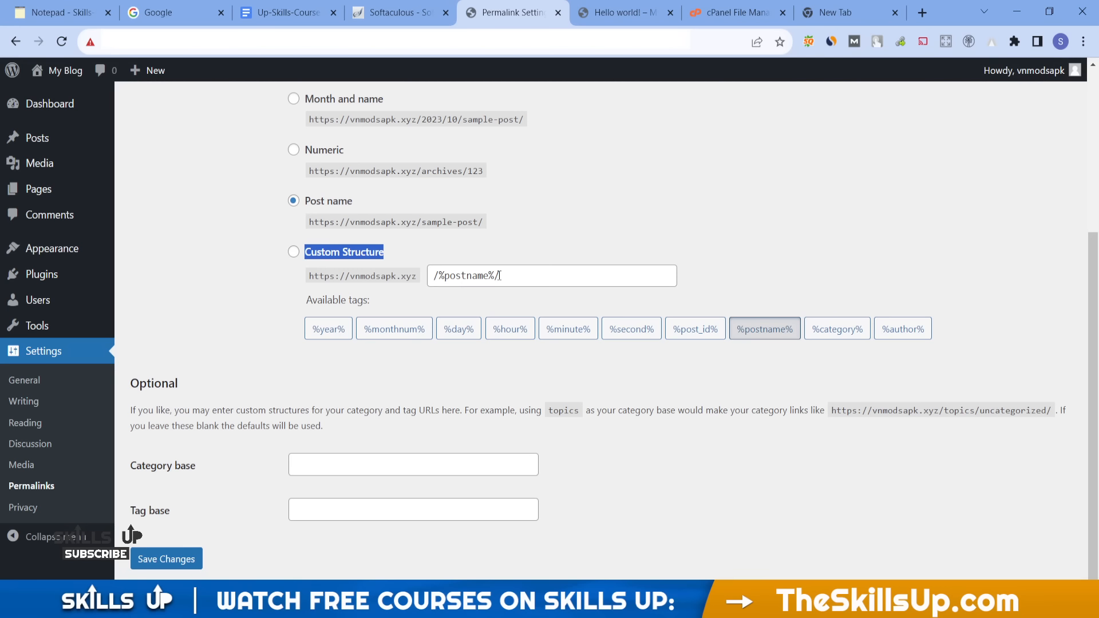
left_click(160, 568)
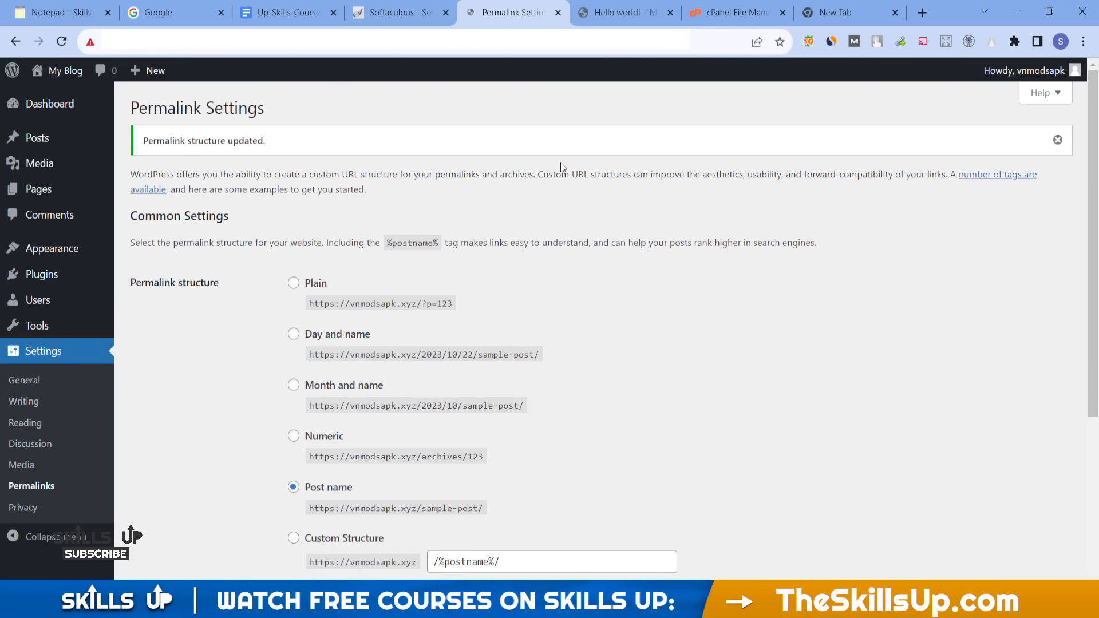
Go to the site's home page and reopen the Hello world! post to check its new URL
left_click(618, 12)
left_click(162, 133)
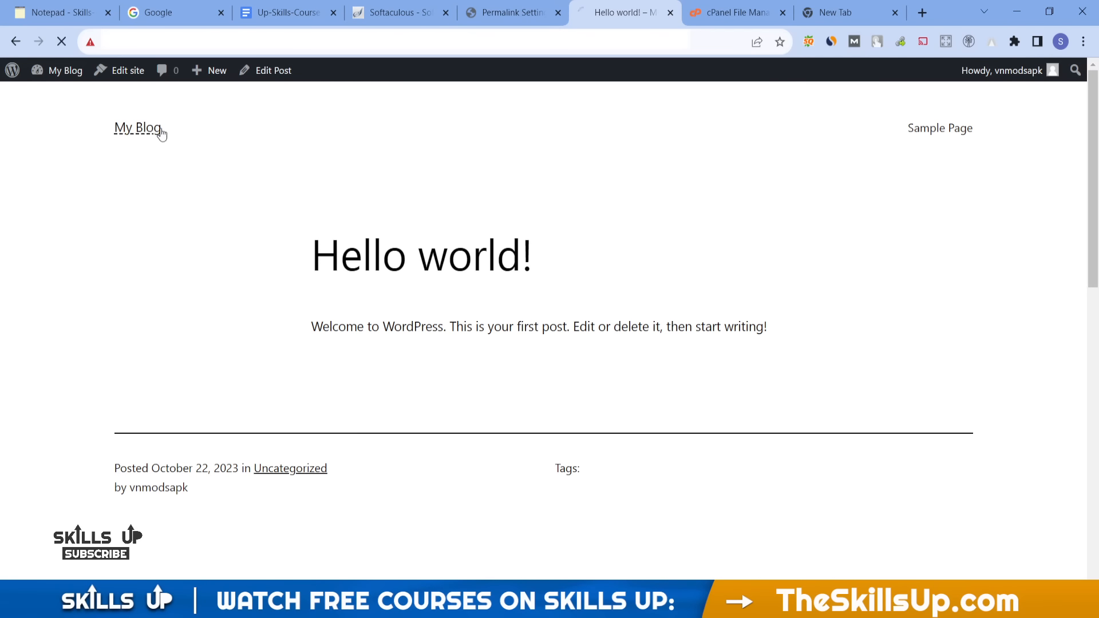
scroll(466, 291, "down", 5)
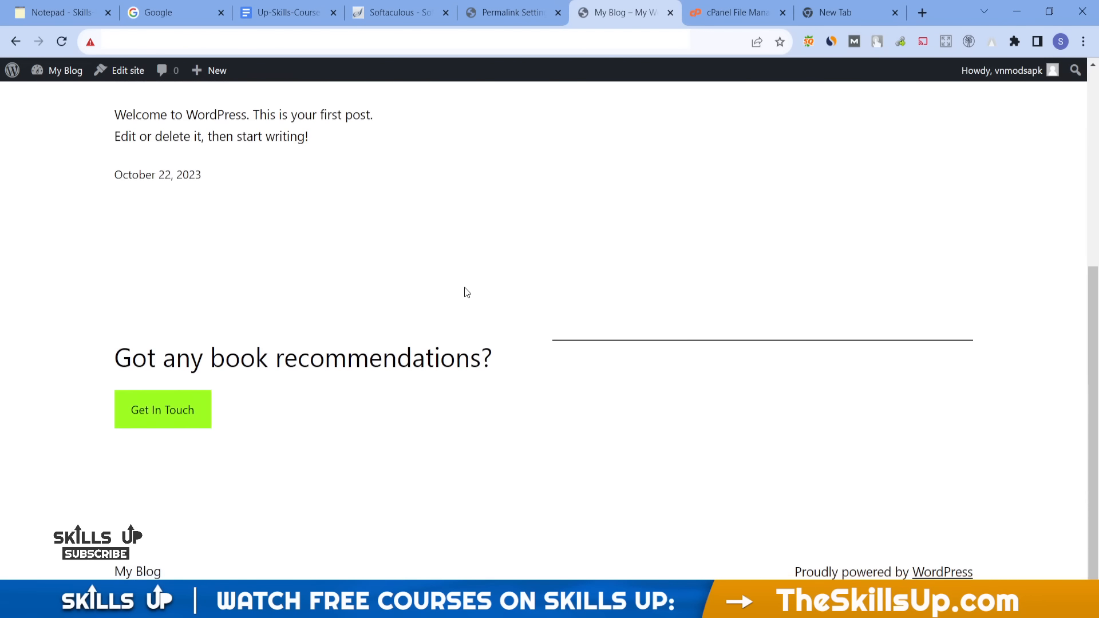
scroll(314, 274, "up", 4)
left_click(221, 311)
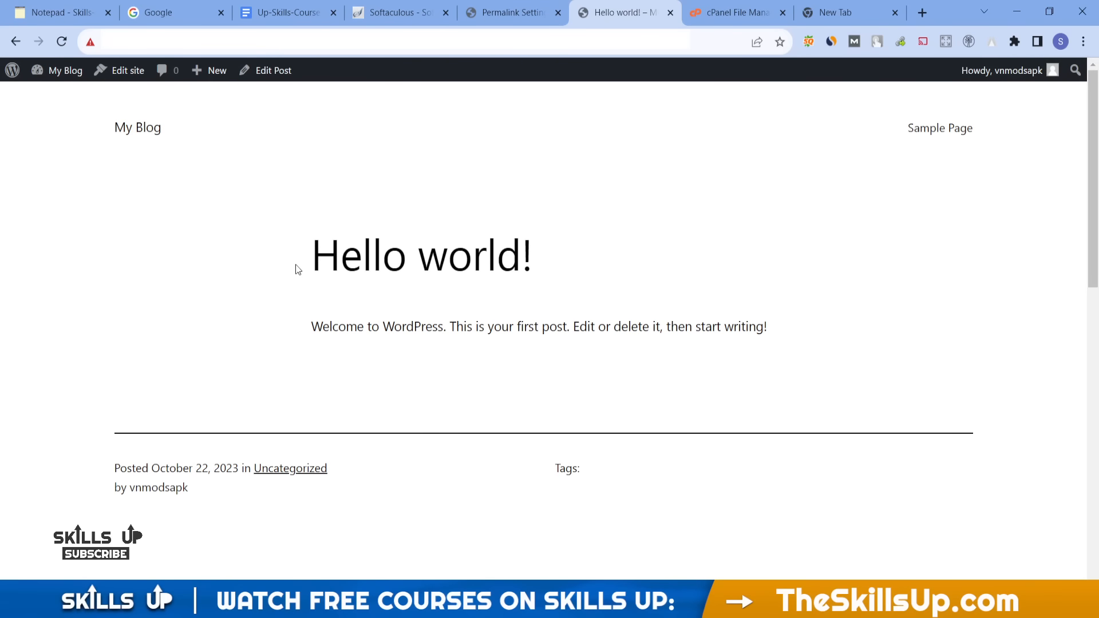
left_click_drag(297, 269, 441, 312)
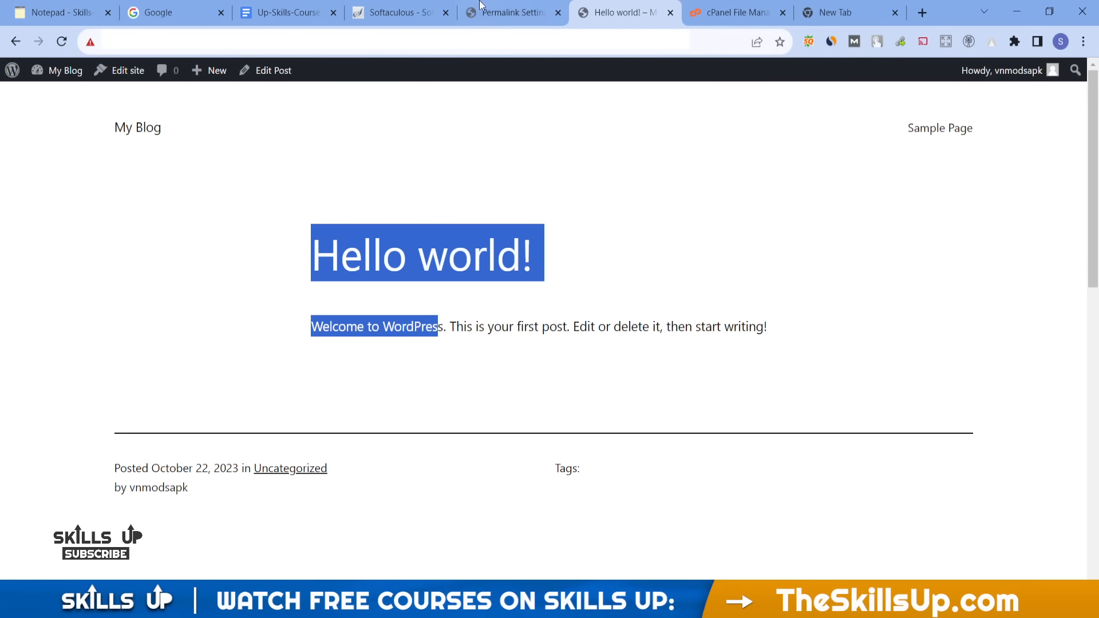
Open the General settings and set the site title to "Test Blog"
left_click(512, 12)
scroll(439, 389, "down", 5)
scroll(440, 389, "up", 3)
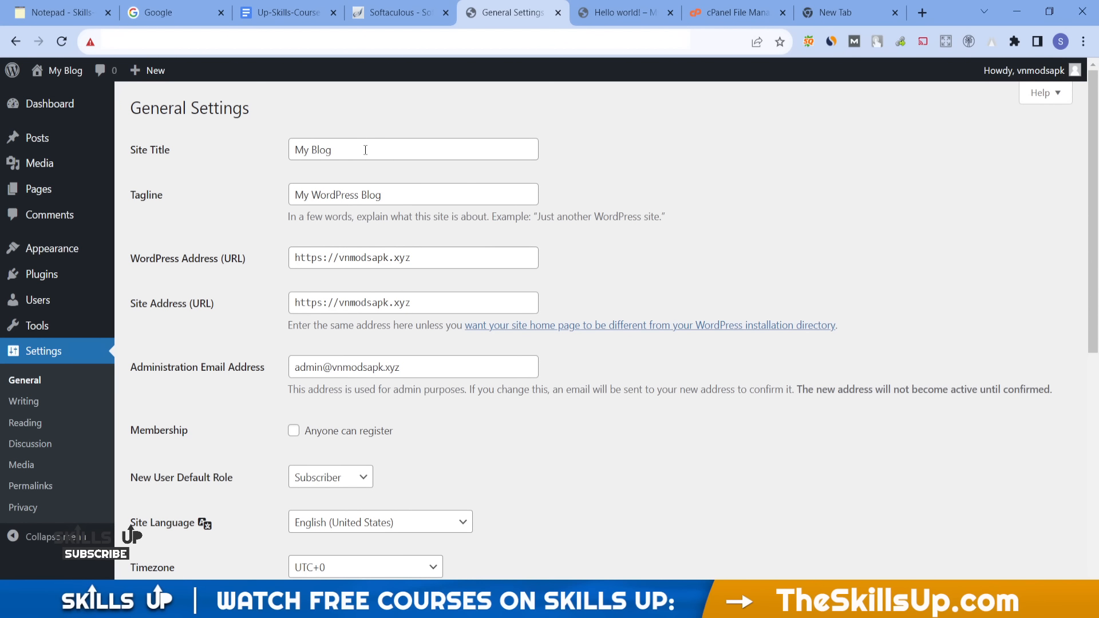
left_click_drag(363, 150, 288, 152)
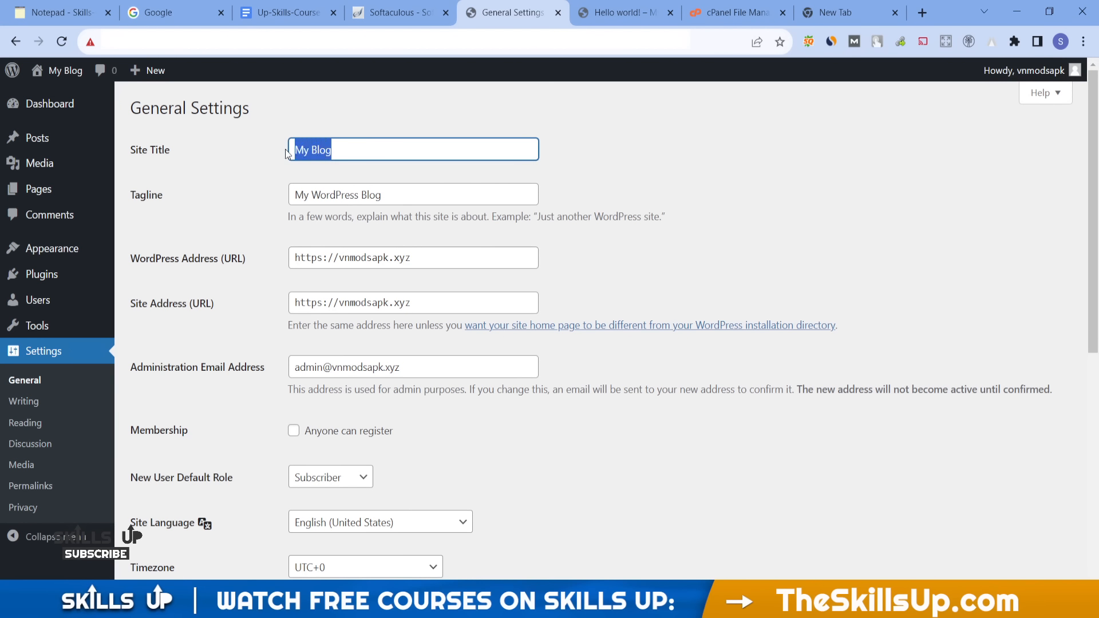
left_click(261, 176)
left_click_drag(390, 150, 182, 150)
type("Test b")
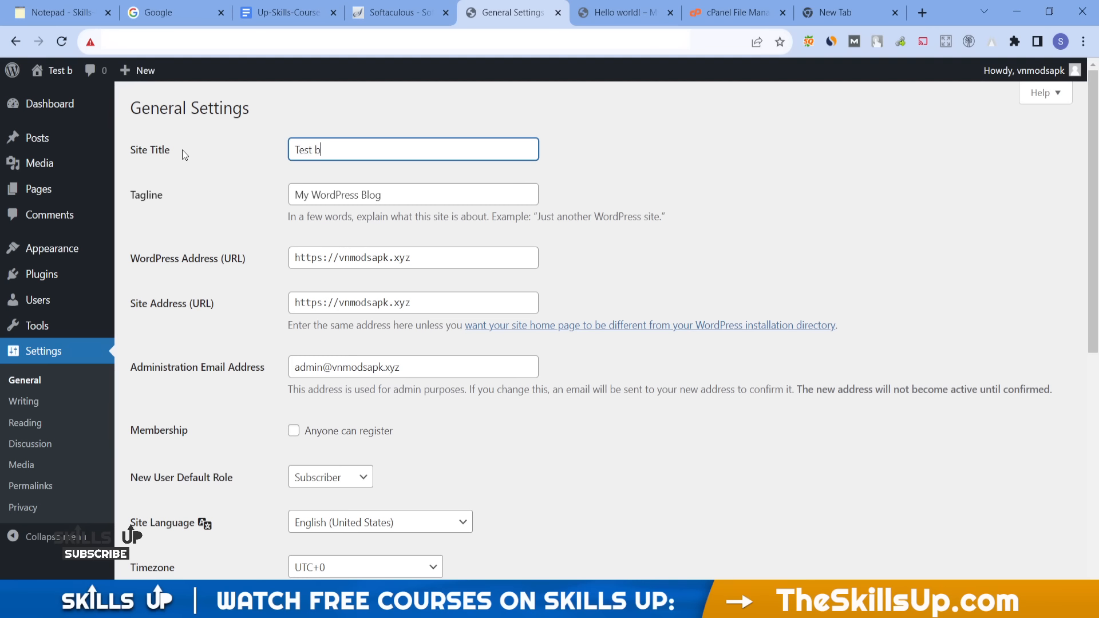
key("BackSpace")
type("Blog")
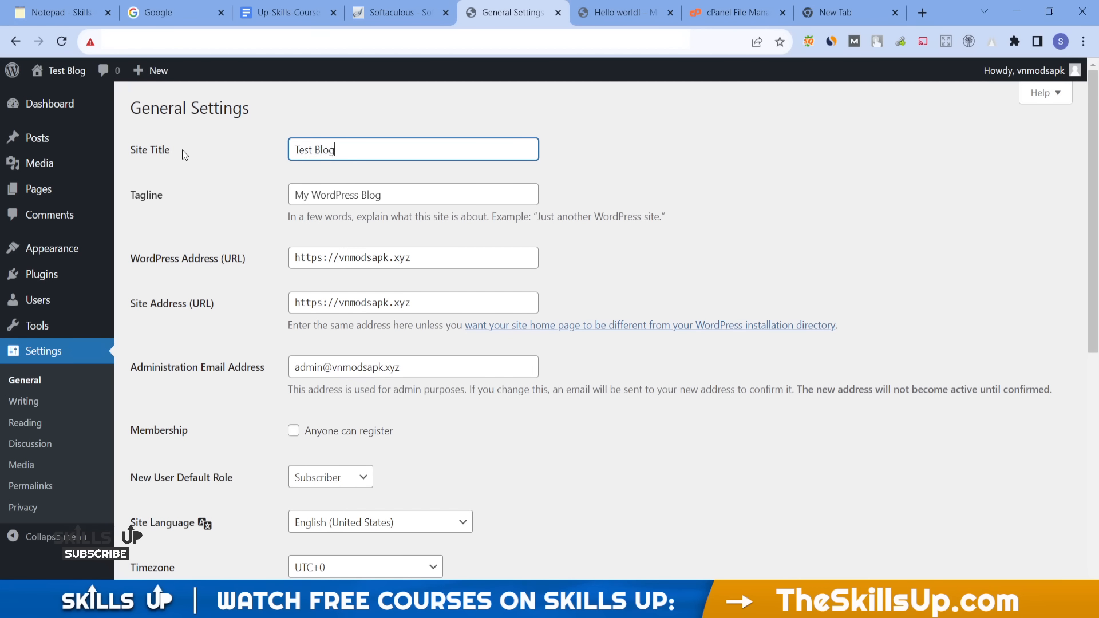
Copy the site title into the tagline so it reads "Test Blog", and save the General settings
key("ctrl+a")
key("ctrl+c")
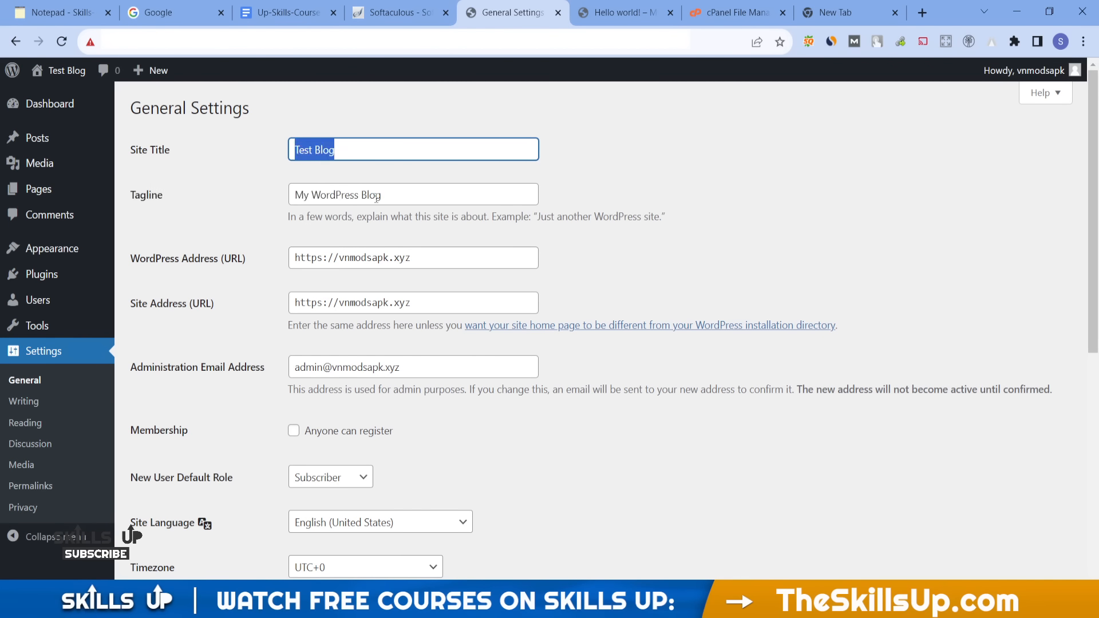
key("Tab")
key("ctrl+v")
left_click(623, 172)
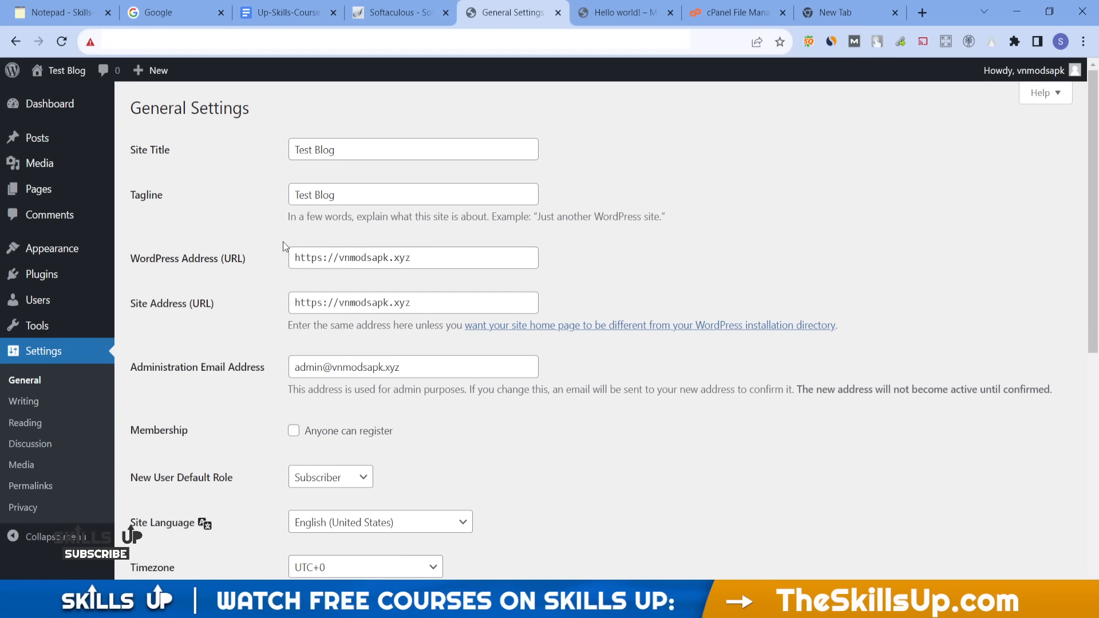
scroll(259, 380, "down", 9)
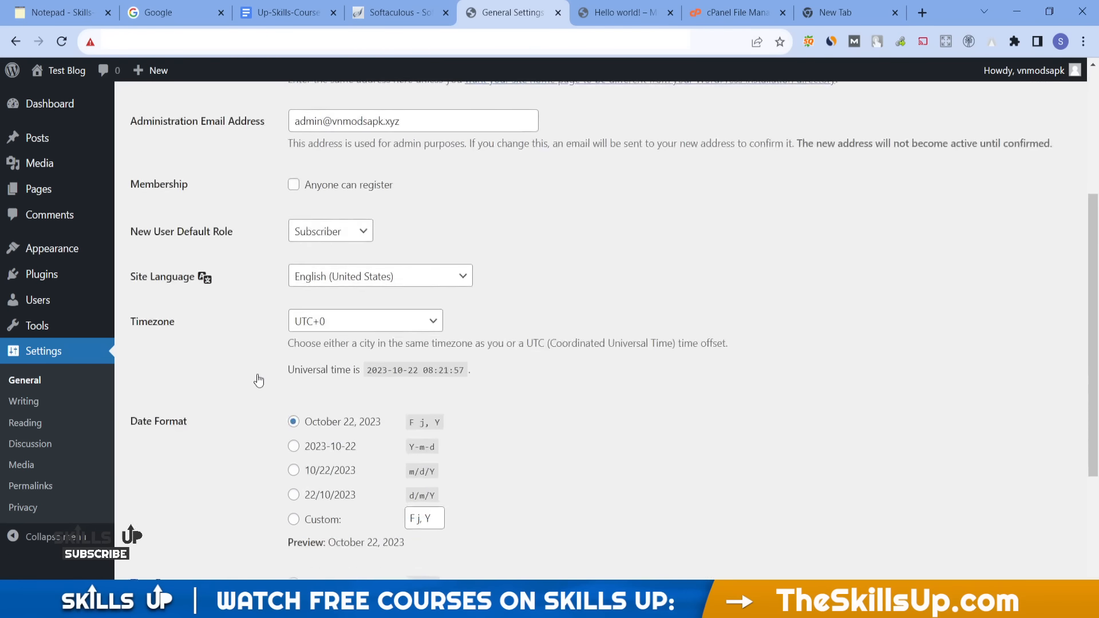
left_click(178, 542)
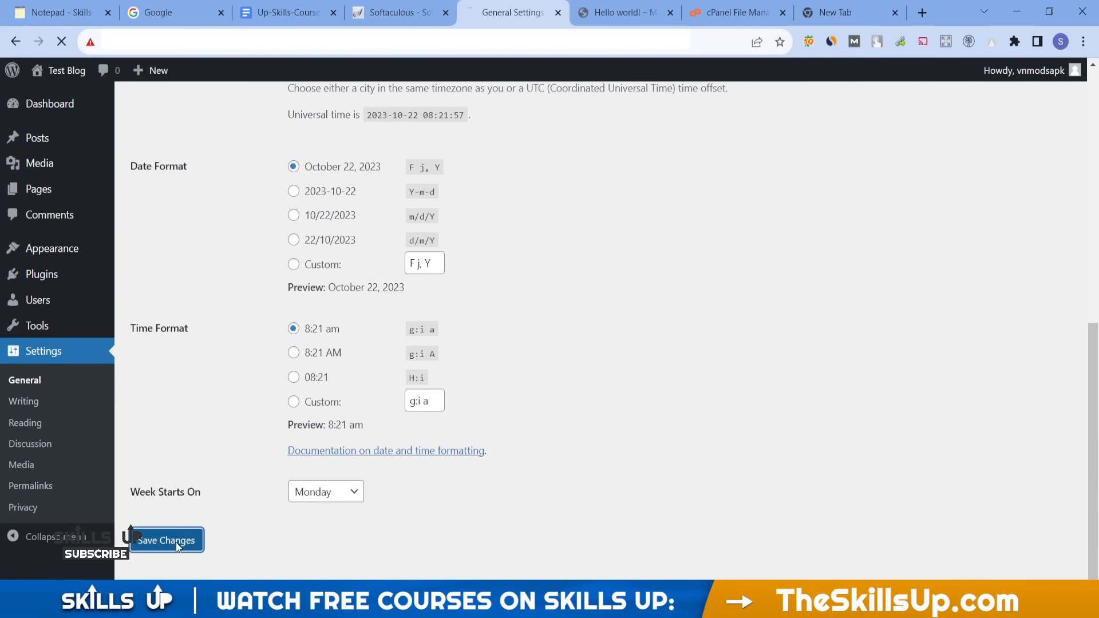
Reload the Hello world! post on the site and go to the home page to check the site title
left_click(610, 10)
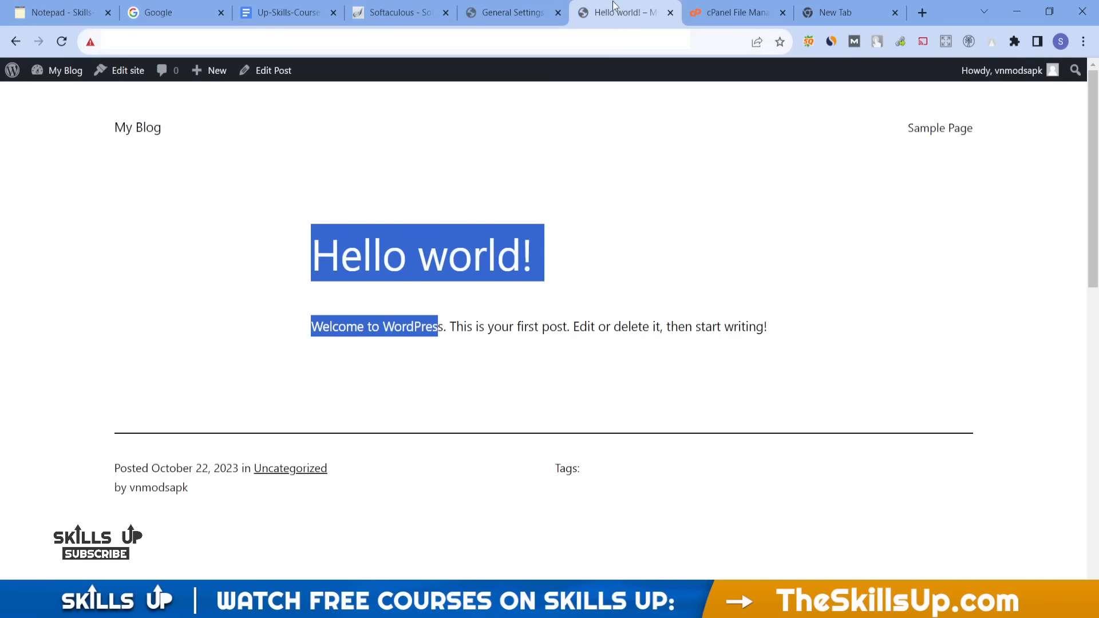
key("F5")
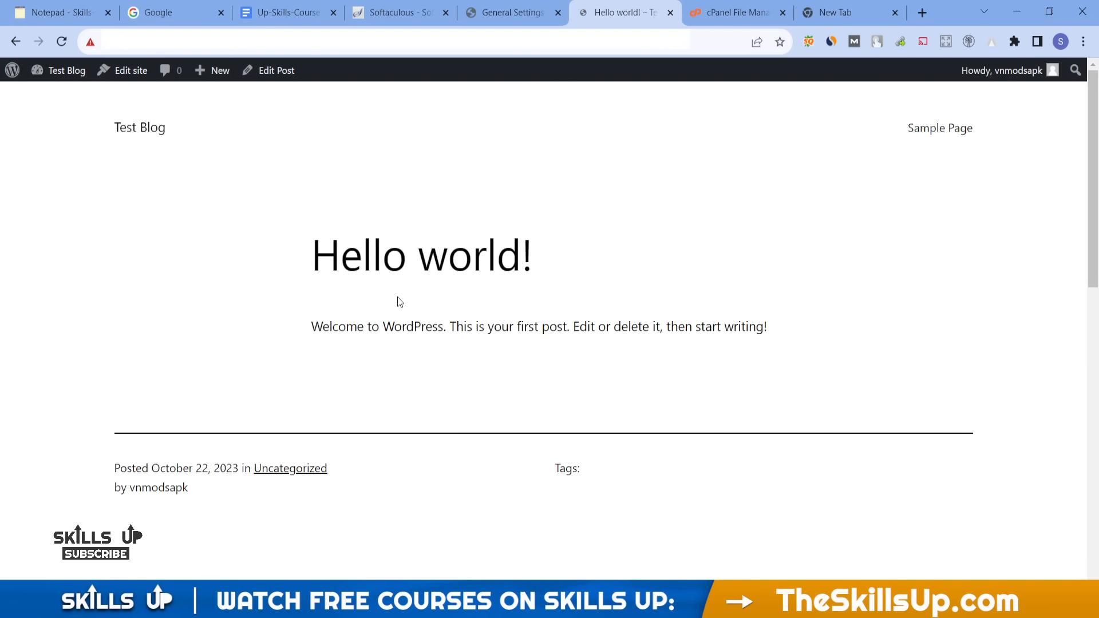
left_click(150, 129)
Review the default post category and post format choices in the Writing settings, and open the Reading settings
left_click(504, 12)
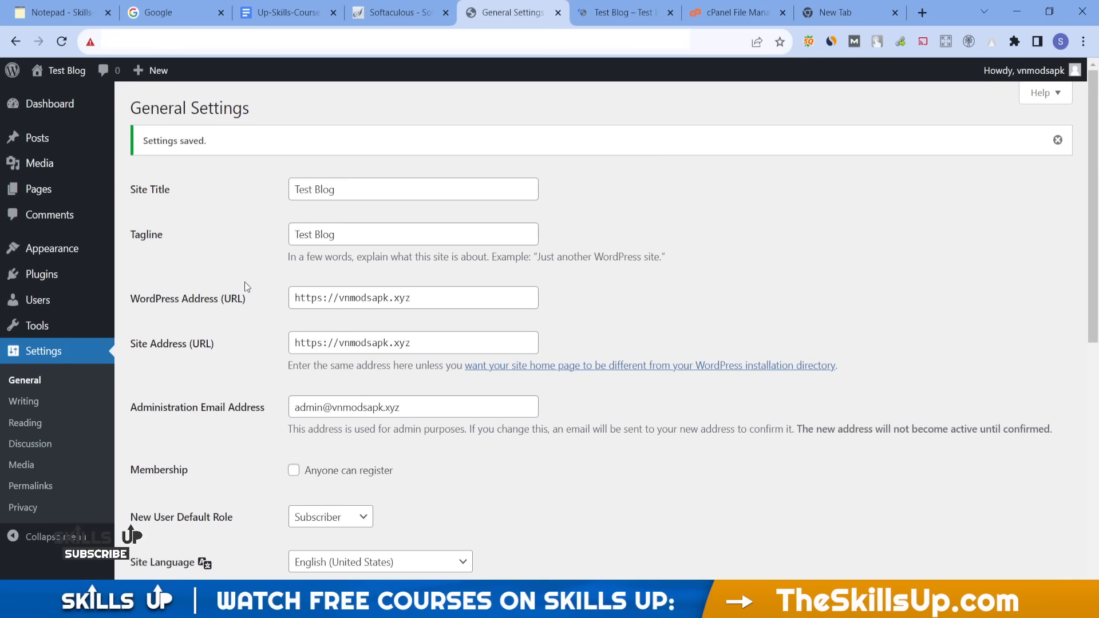
left_click(60, 408)
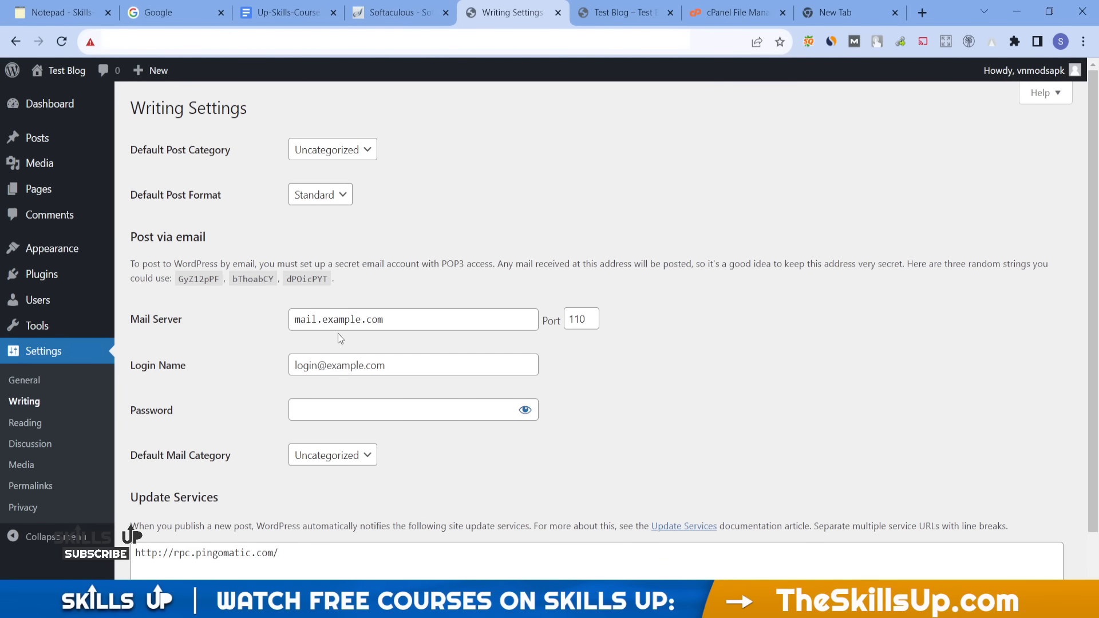
scroll(338, 333, "down", 2)
scroll(338, 334, "up", 2)
left_click(316, 153)
left_click(423, 187)
left_click(319, 200)
left_click(444, 143)
left_click(38, 423)
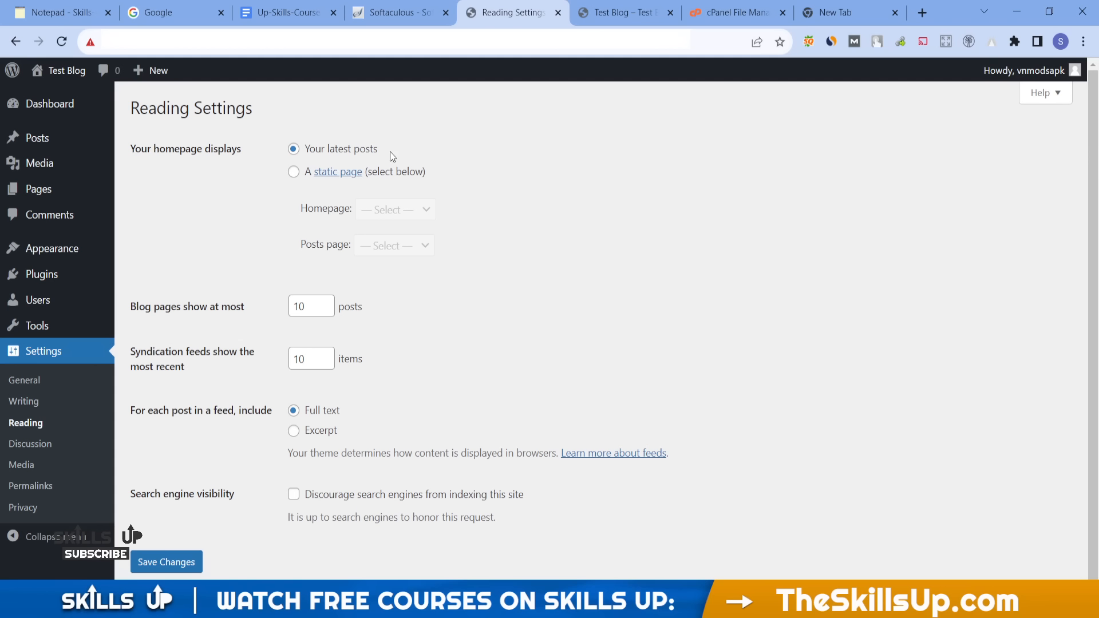
Try a static page as the homepage display and view the pages offered for the Homepage
left_click(293, 172)
left_click(406, 215)
left_click(511, 193)
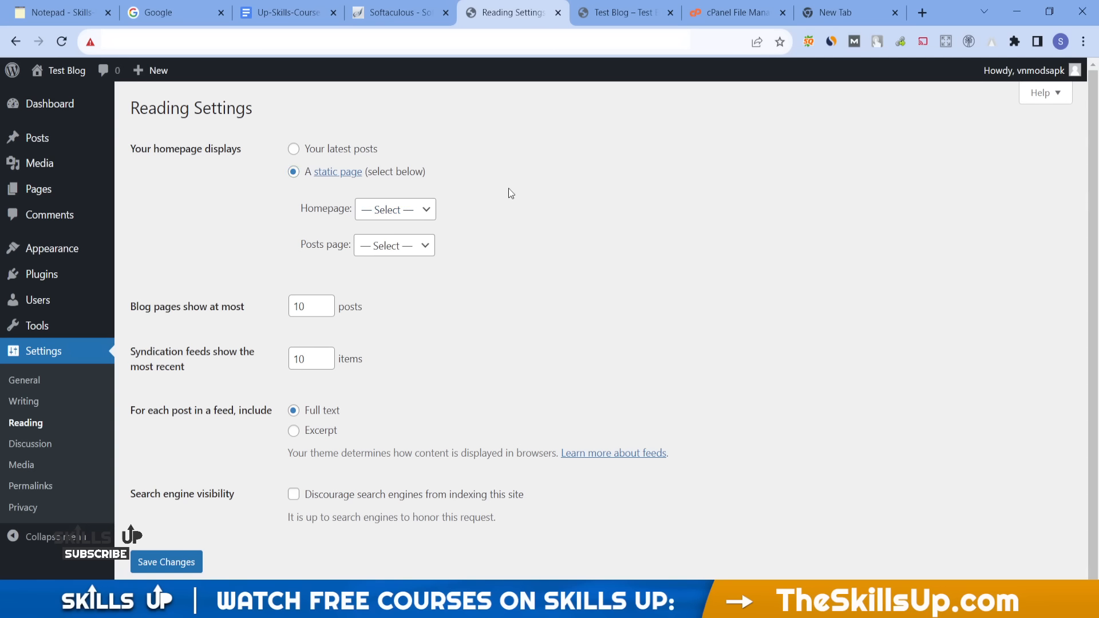
left_click(404, 221)
left_click(567, 216)
Compare the Hello world! post's text on the site's home page with its full post page
left_click(621, 12)
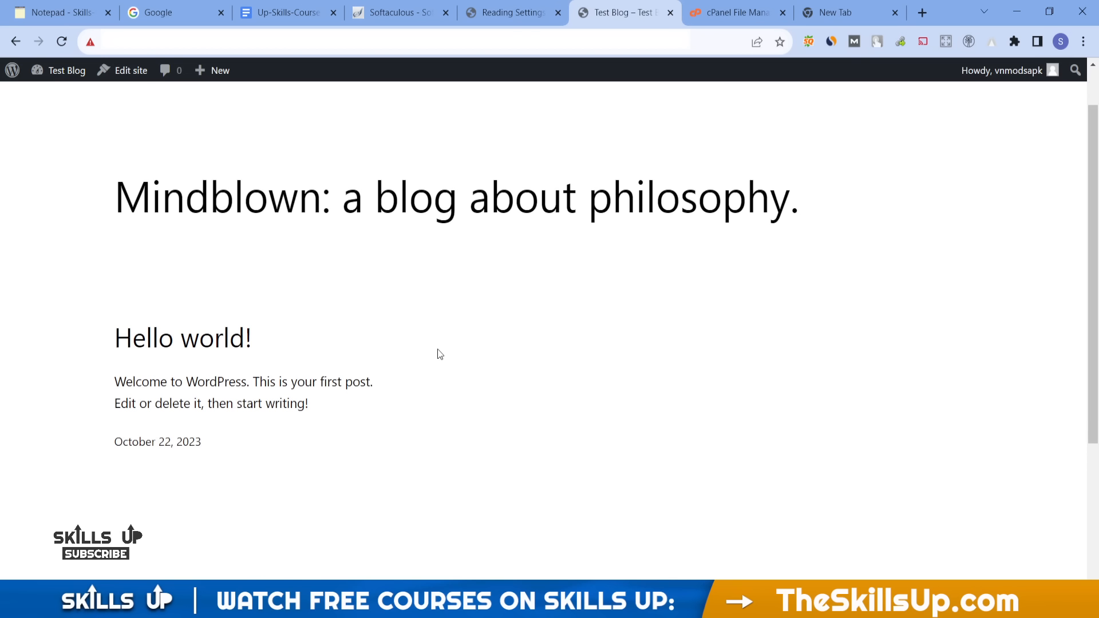
left_click_drag(114, 383, 388, 416)
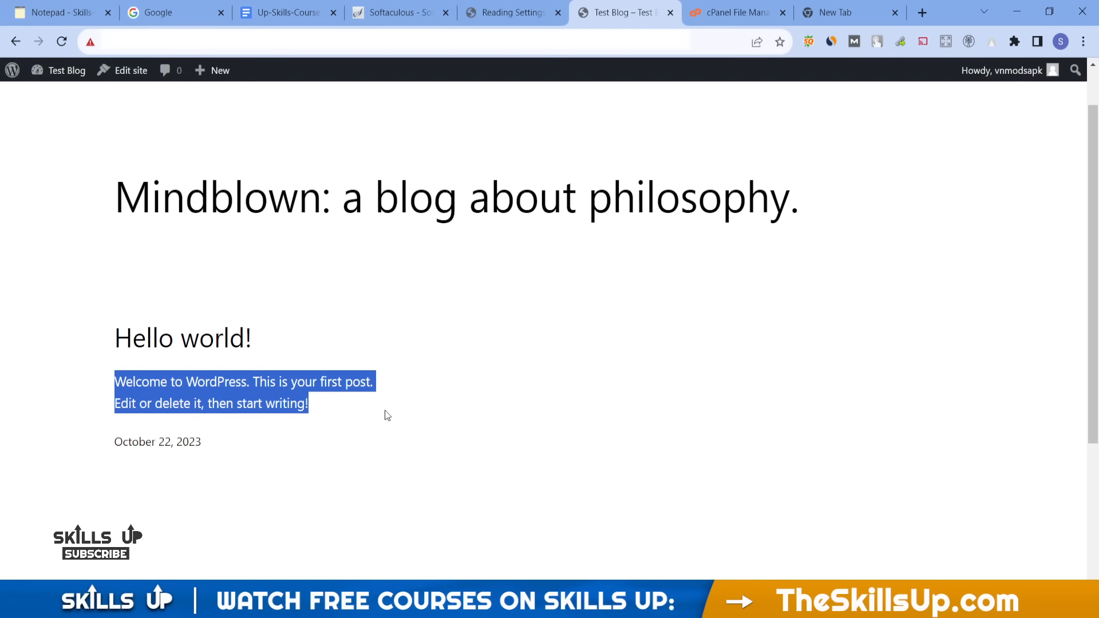
left_click(387, 415)
left_click(215, 347)
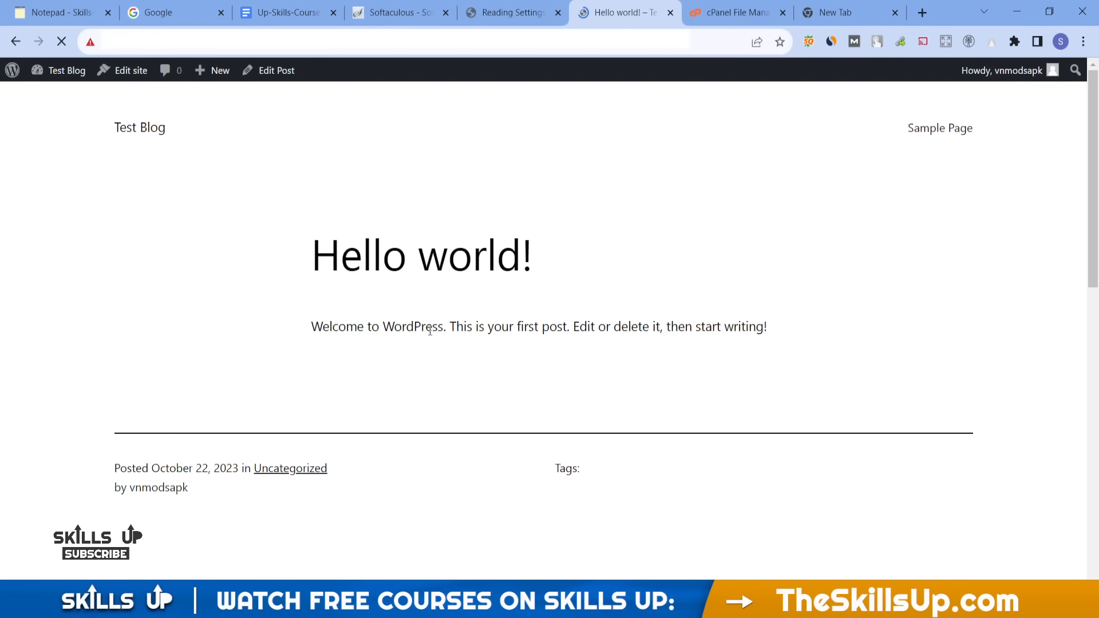
scroll(430, 331, "down", 5)
scroll(430, 333, "up", 5)
left_click_drag(767, 327, 481, 328)
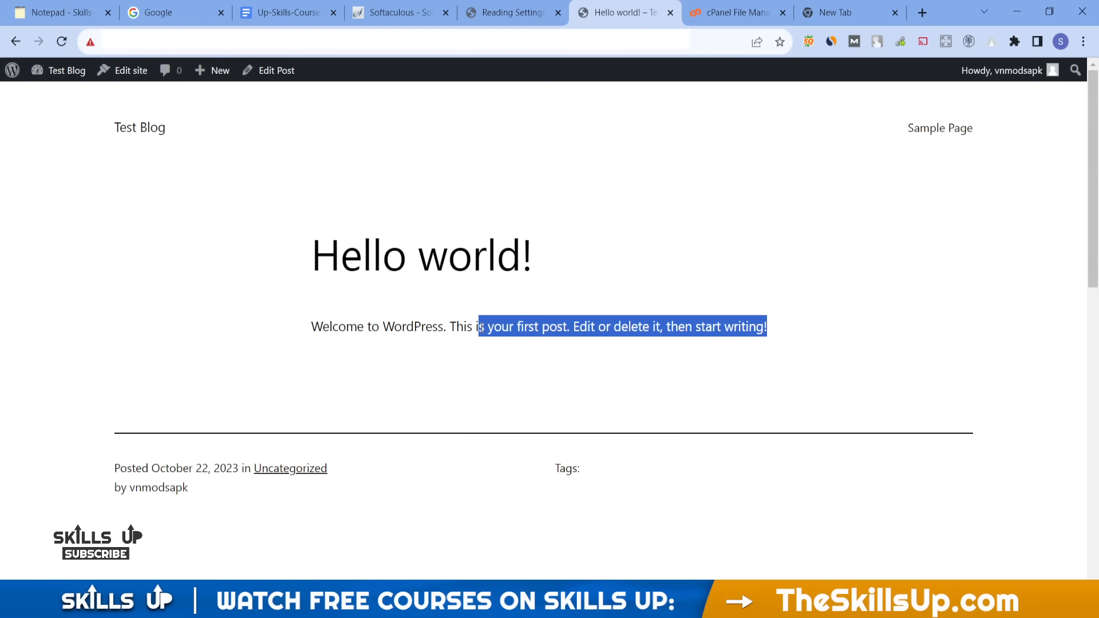
Set each post in a feed to include only an Excerpt and save the Reading settings
left_click(491, 12)
left_click(294, 431)
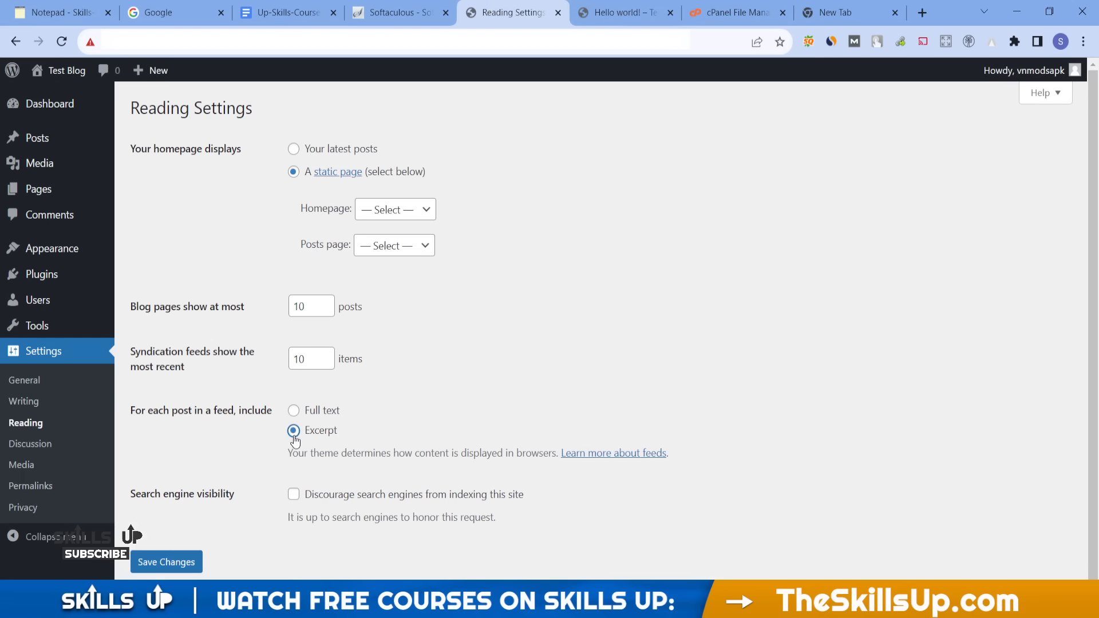
left_click(185, 561)
View the site's home page and return to the Reading settings
left_click(645, 7)
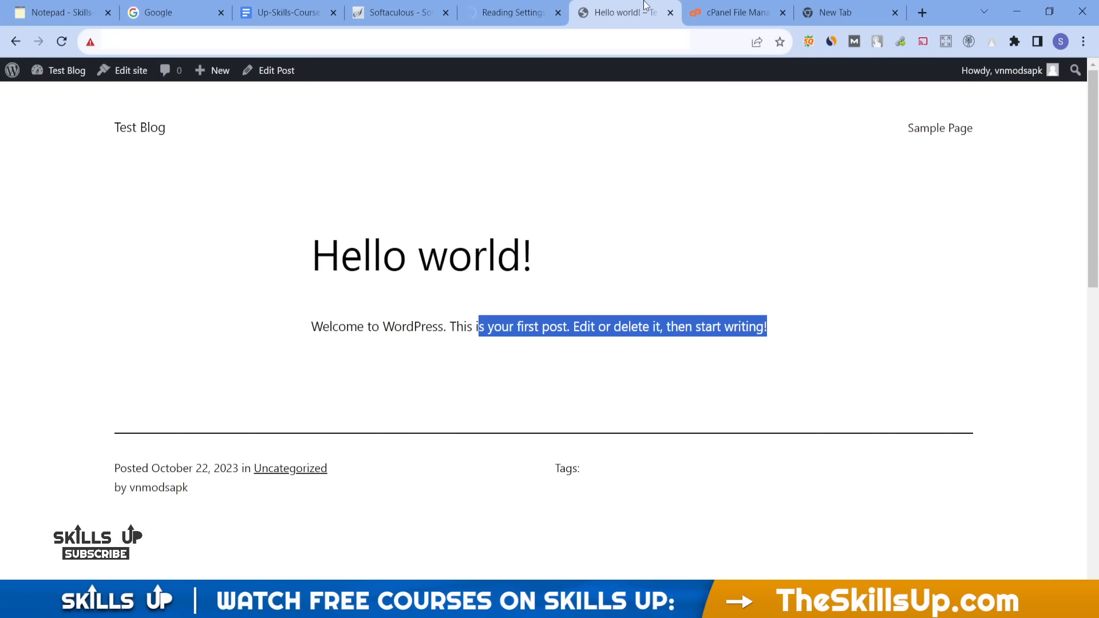
left_click(134, 140)
left_click(515, 13)
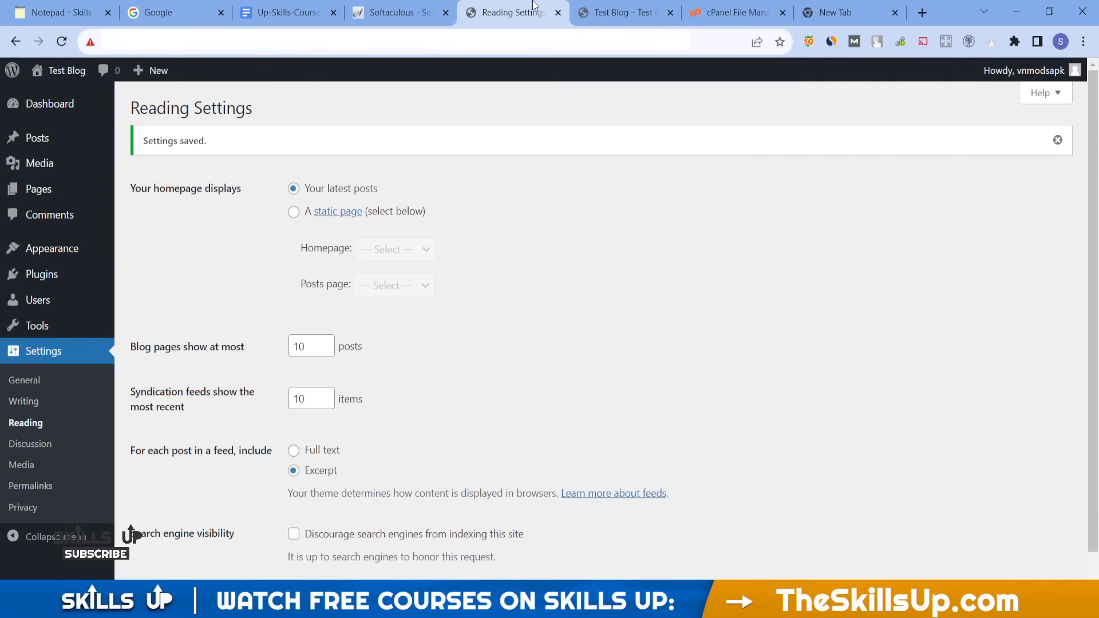
Compare the site's home page and the Hello world! post page with the feed options in the Reading settings
left_click(621, 12)
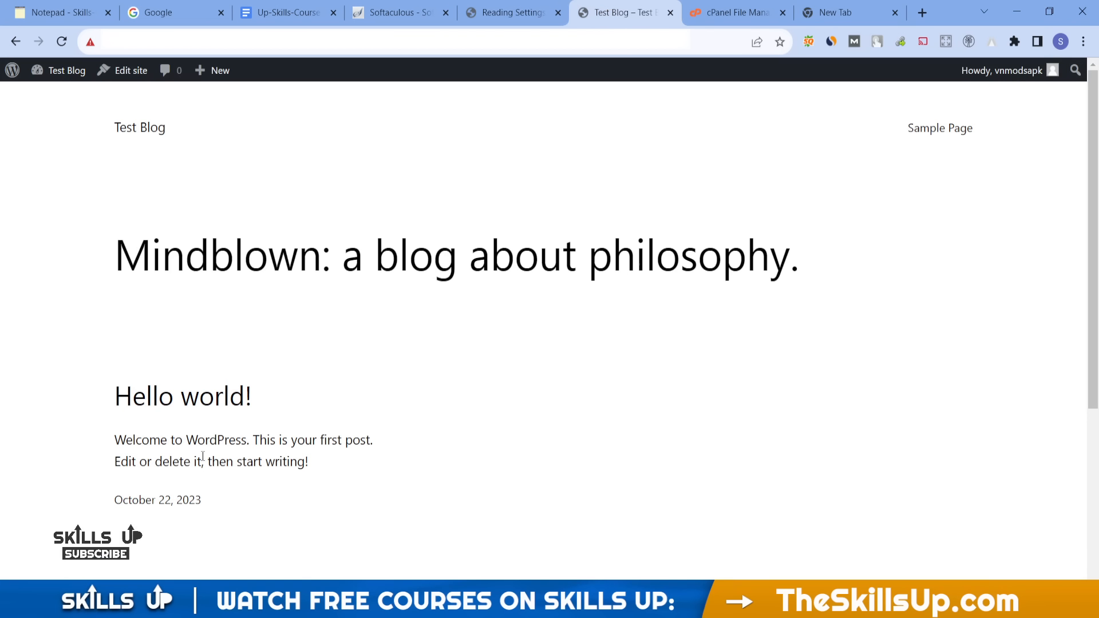
left_click(501, 8)
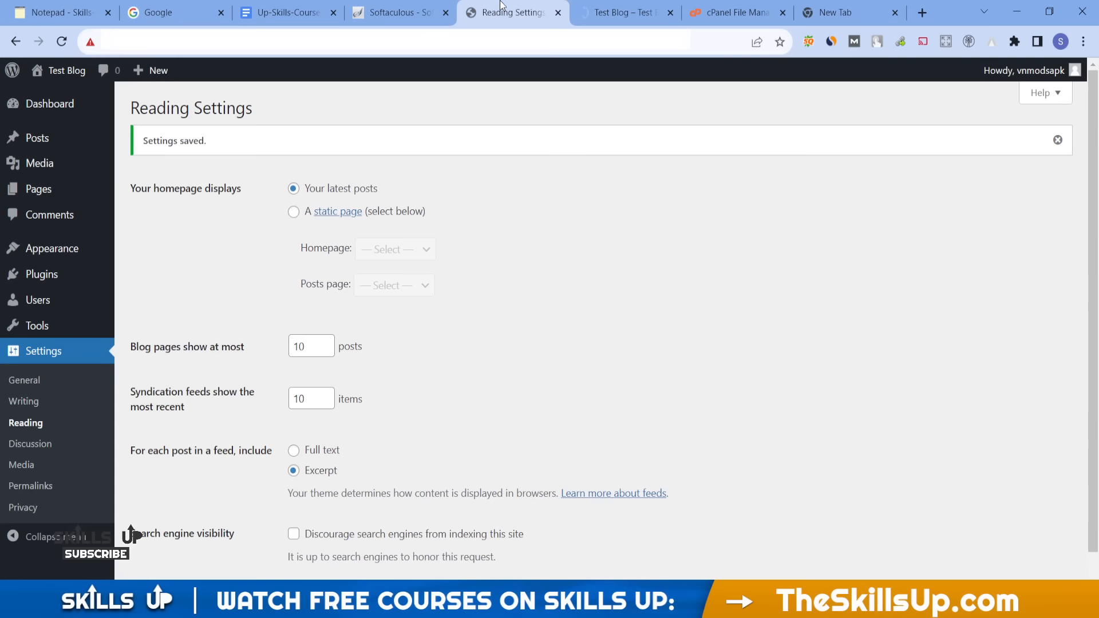
scroll(376, 302, "down", 1)
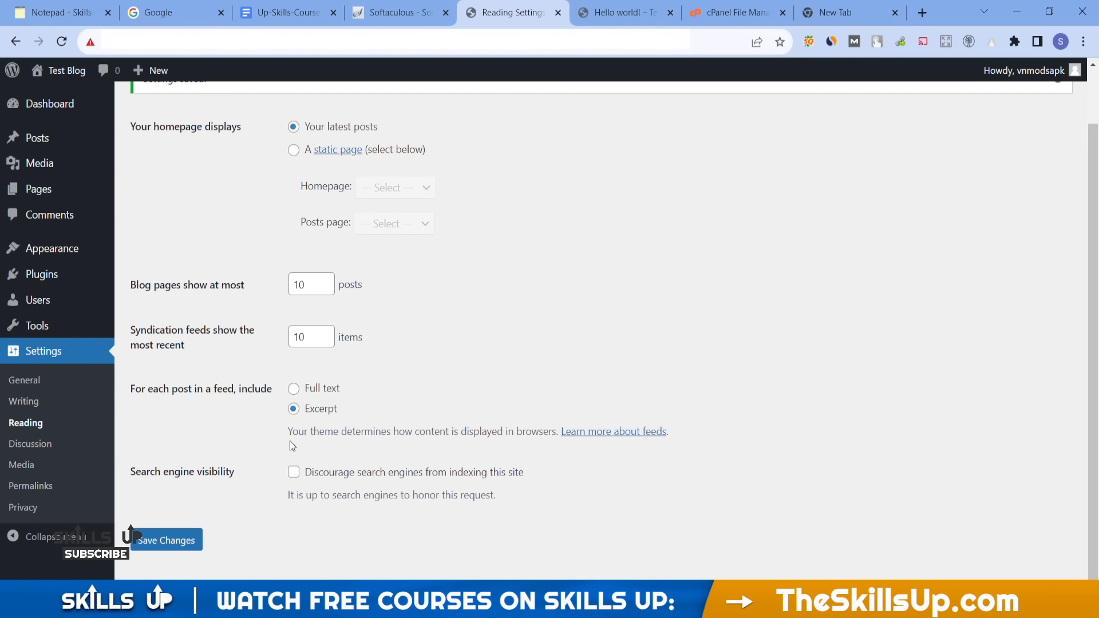
left_click(621, 12)
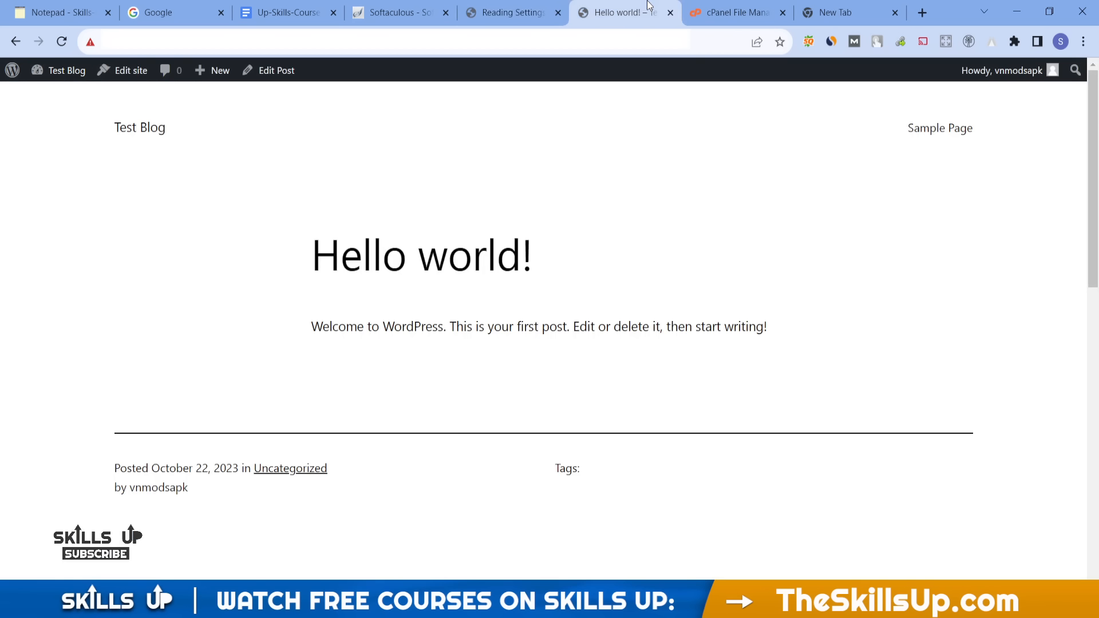
left_click(510, 4)
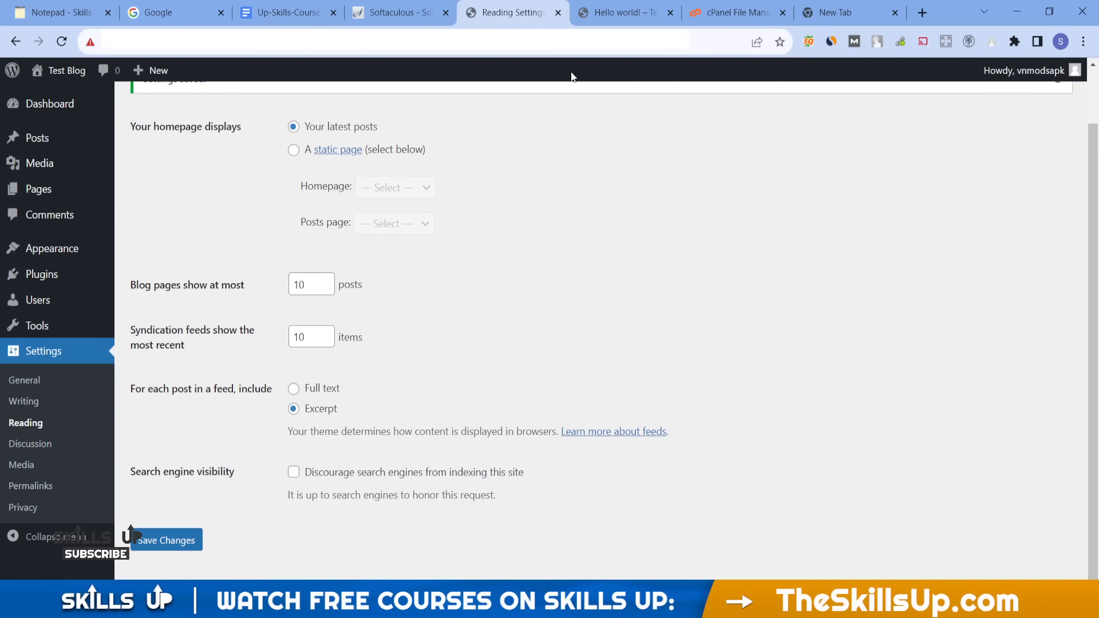
Enable Discourage search engines from indexing this site and save the Reading settings
double_click(135, 469)
left_click_drag(135, 467, 549, 492)
left_click(549, 492)
left_click(441, 480)
left_click_drag(122, 477, 270, 479)
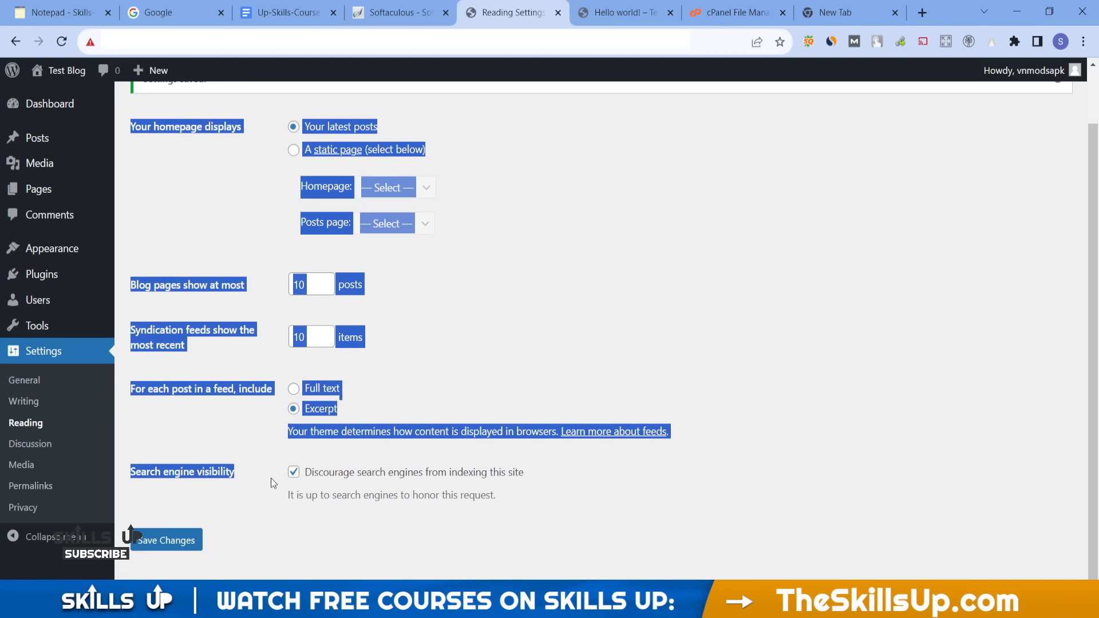
left_click(270, 479)
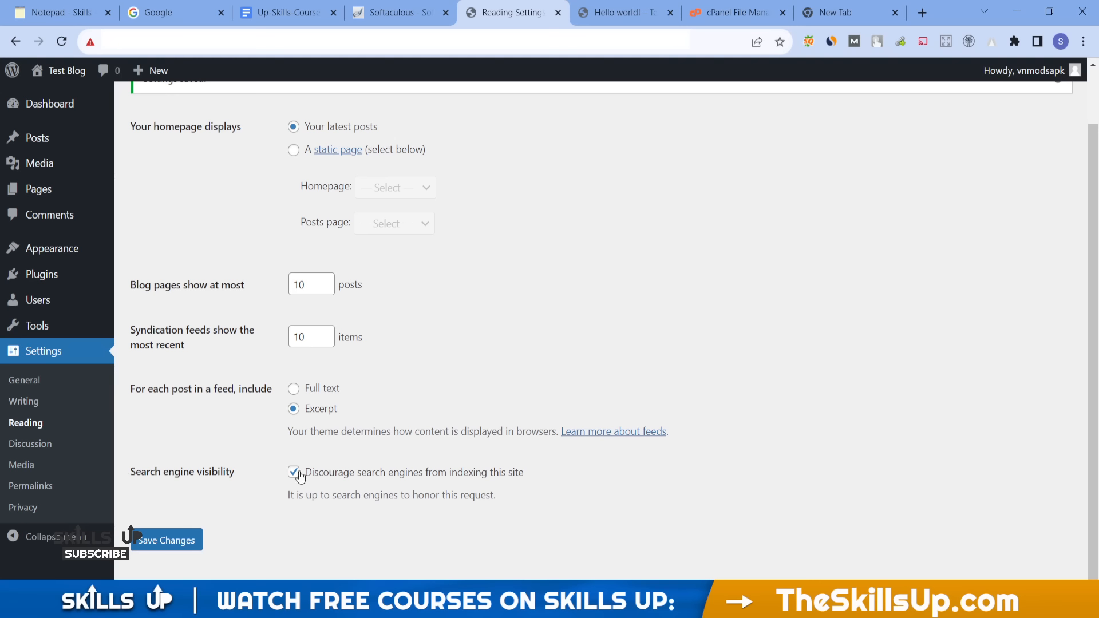
left_click(174, 552)
left_click_drag(128, 473, 578, 493)
left_click(578, 492)
Open the Hello world! post for editing from the list of all posts and go through the block editor's welcome guide
mouse_move(57, 247)
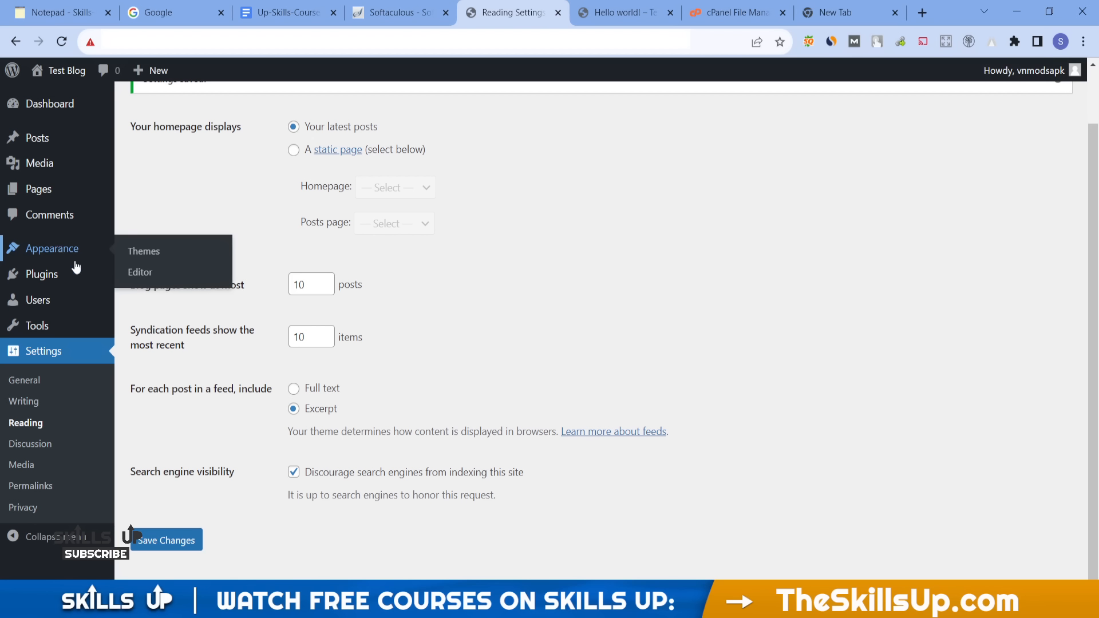
mouse_move(69, 138)
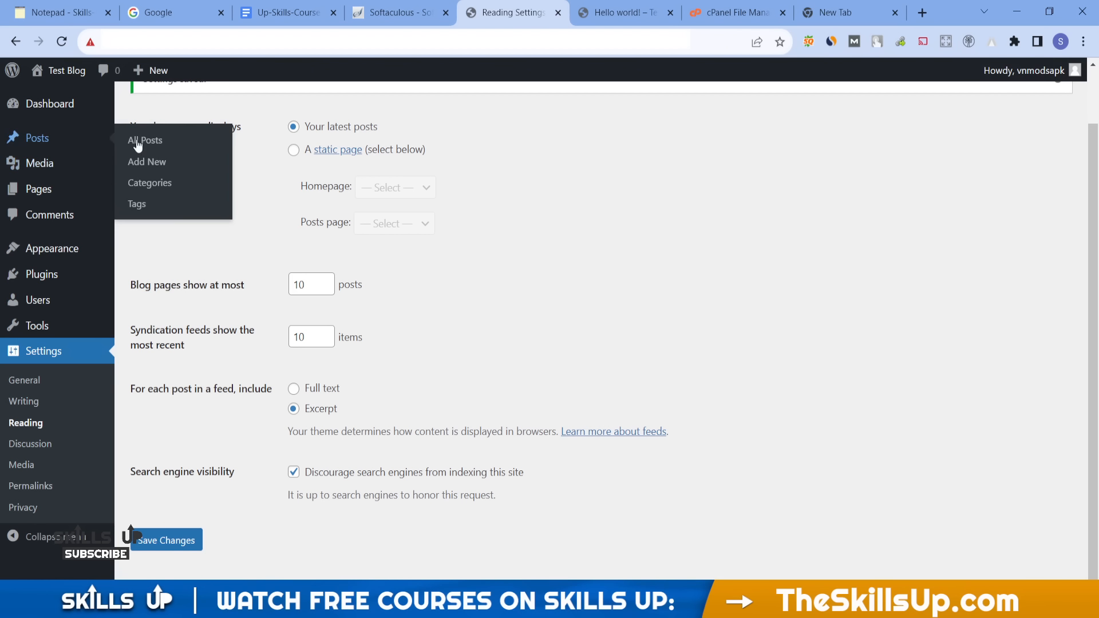
left_click(171, 148)
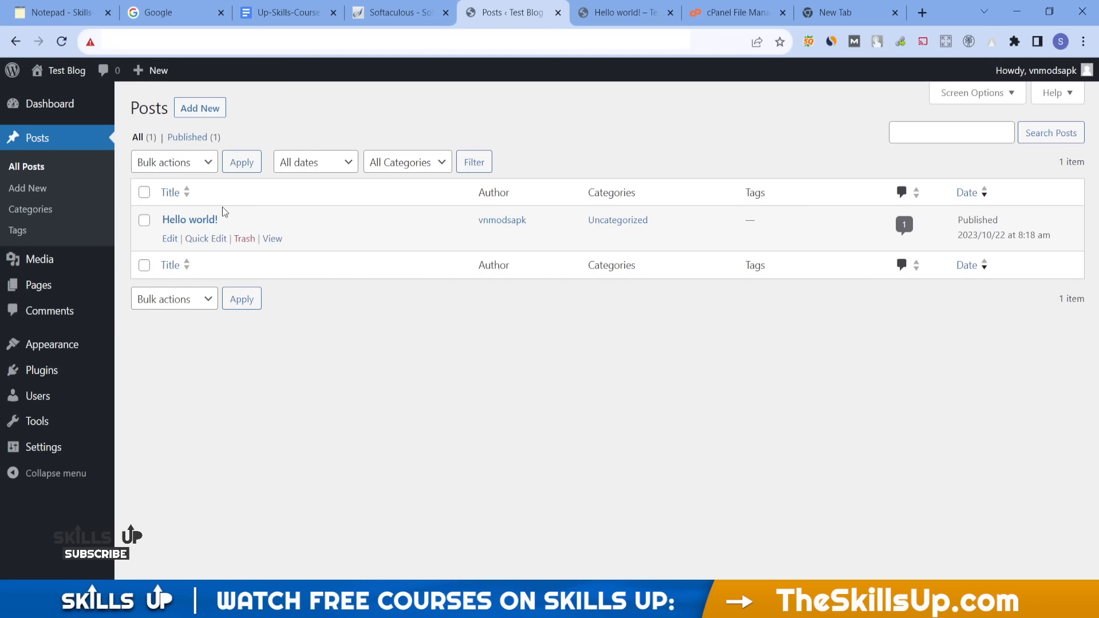
left_click(170, 238)
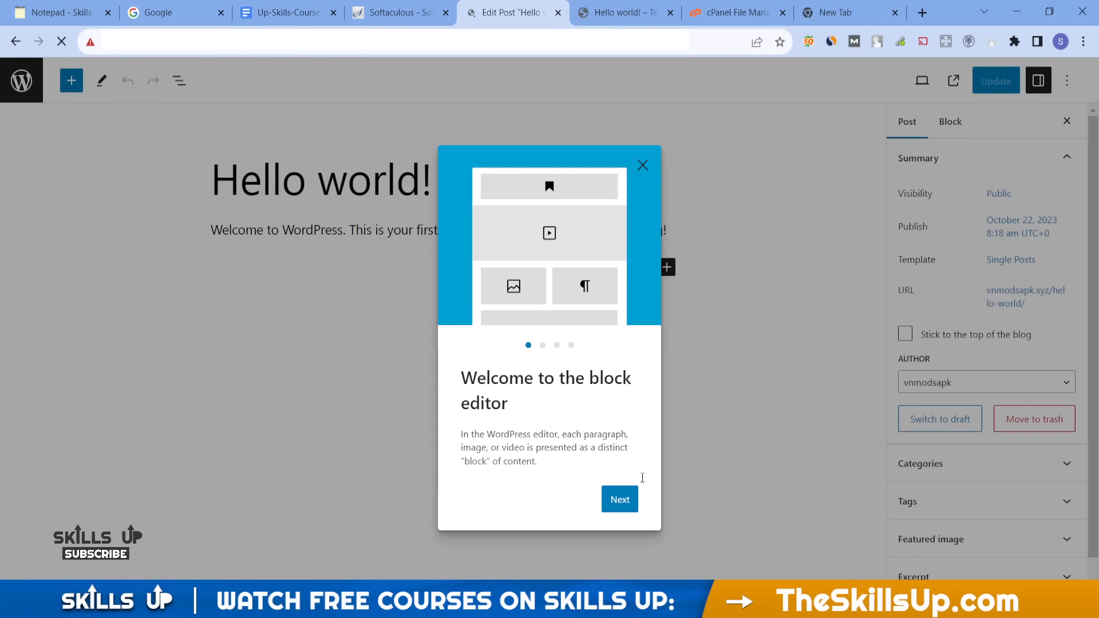
left_click(620, 501)
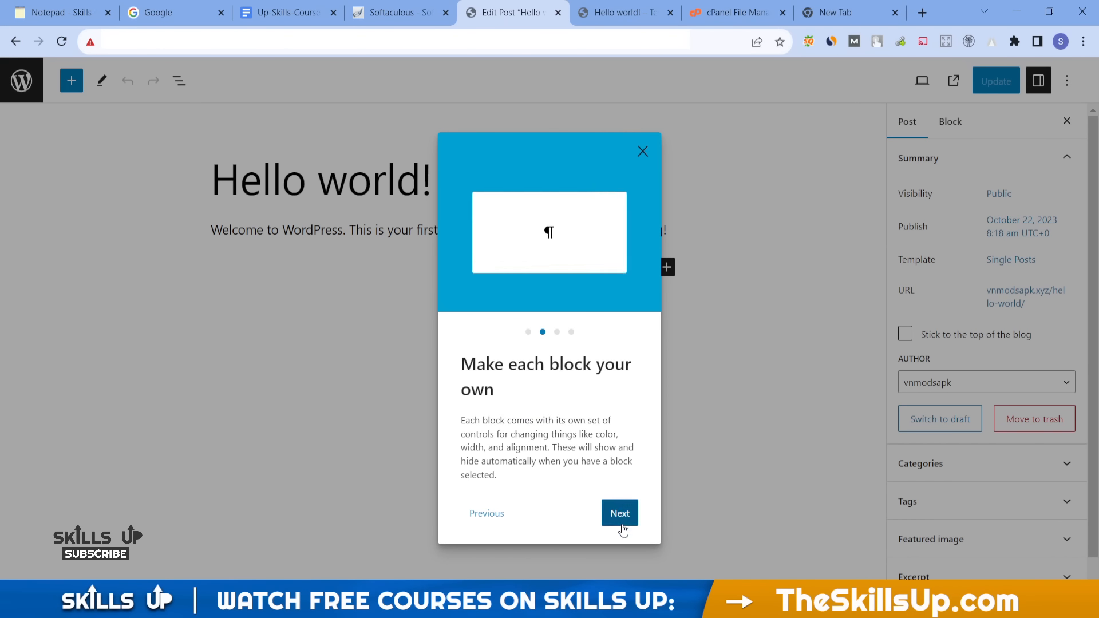
left_click(621, 521)
left_click(621, 503)
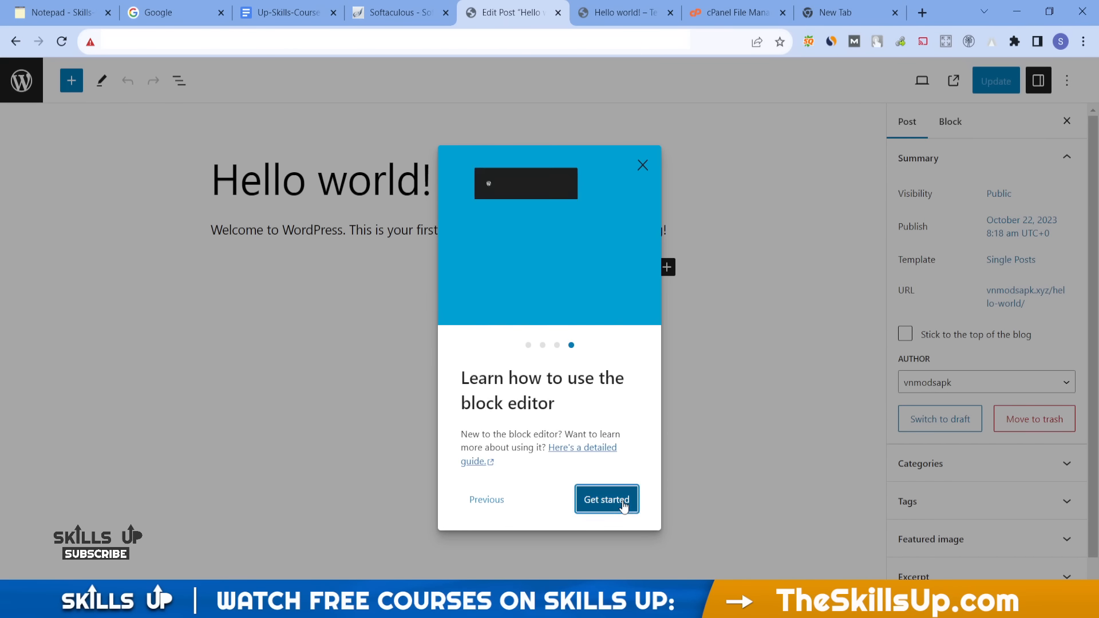
left_click(624, 506)
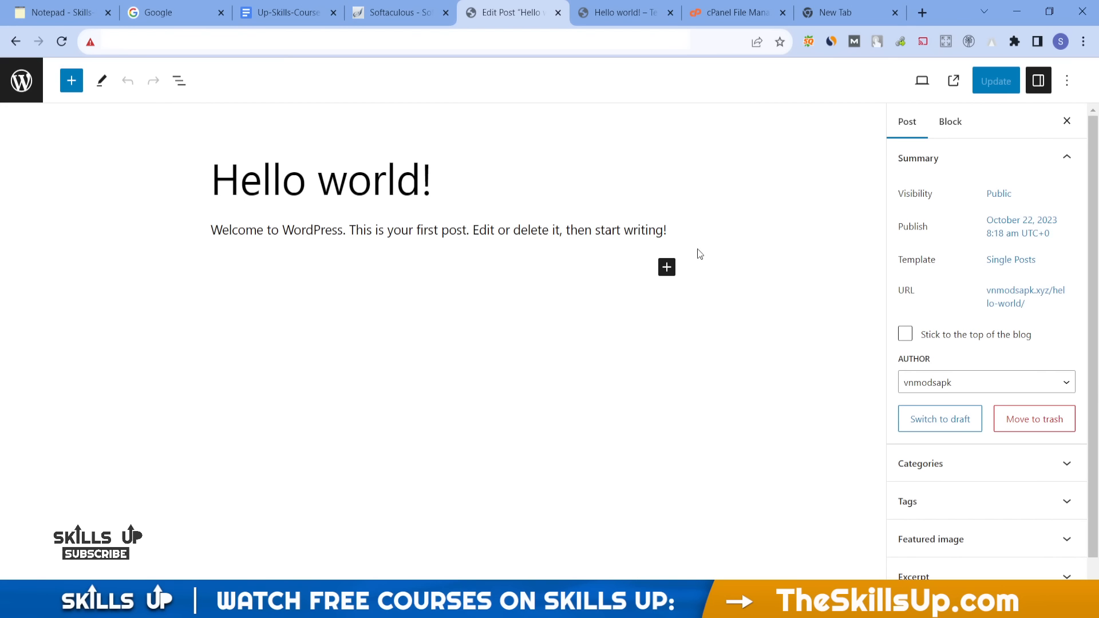
Examine the Hello world! post's block and post settings, including its URL permalink and featured image options
left_click(945, 125)
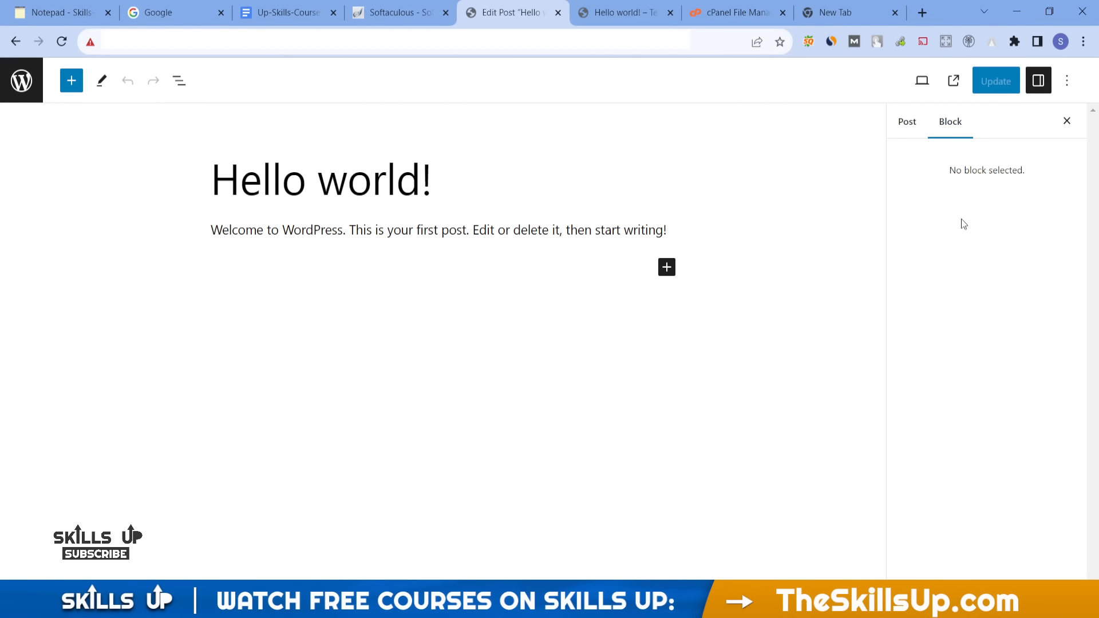
left_click(908, 121)
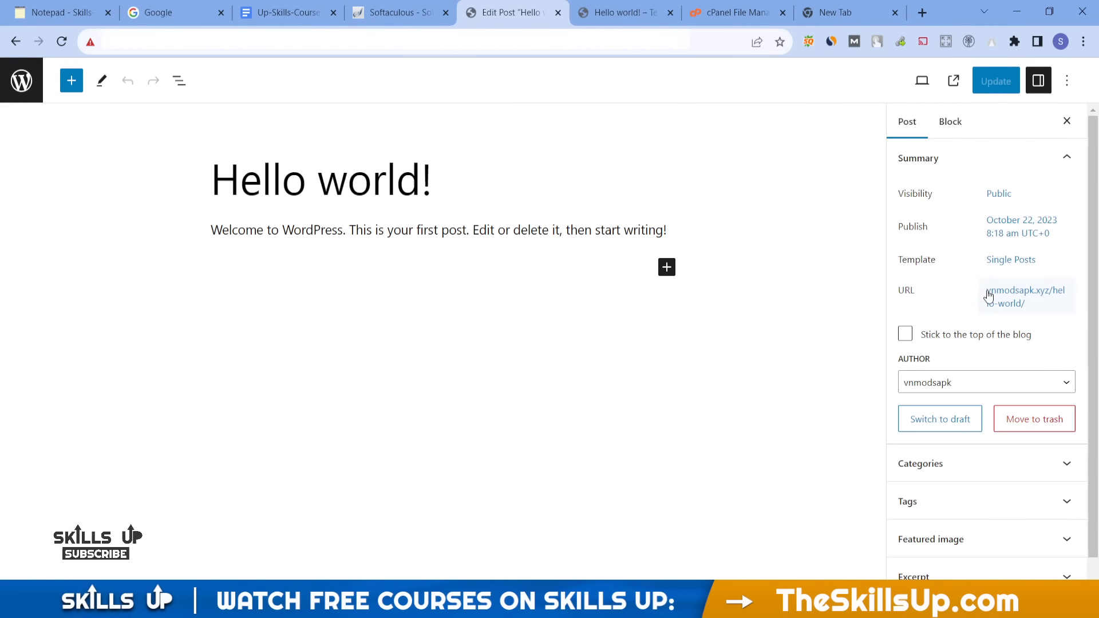
left_click(1069, 308)
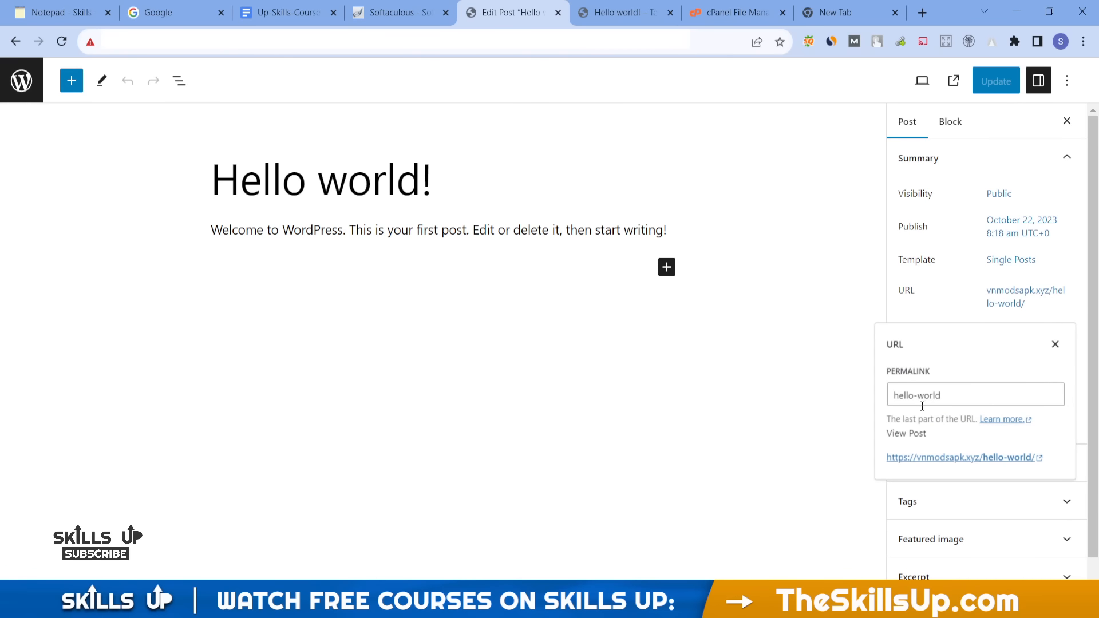
left_click(797, 382)
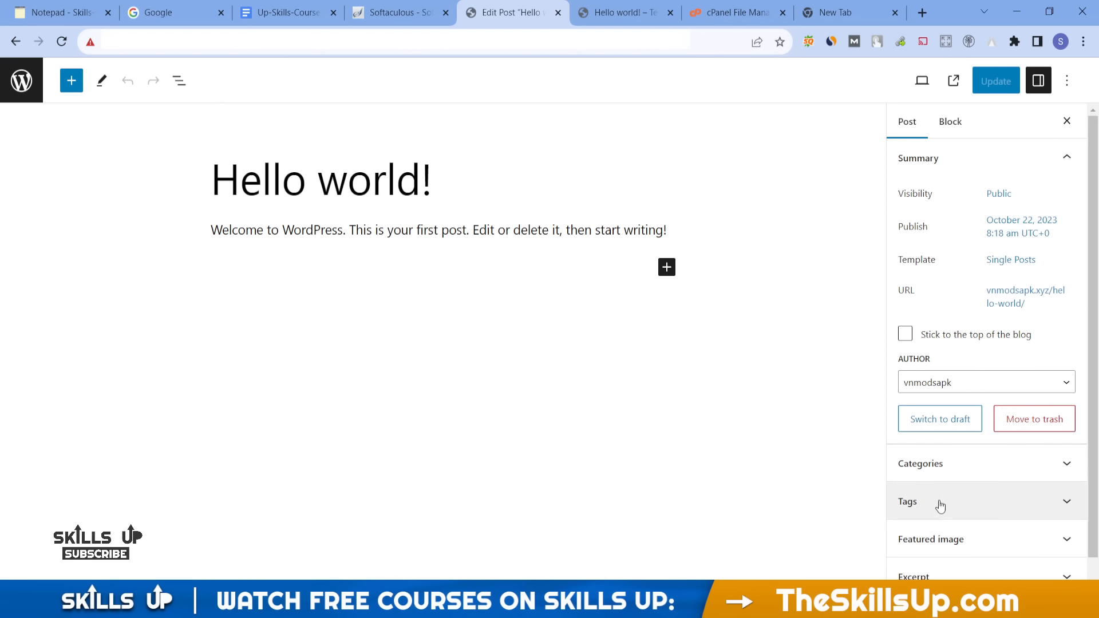
left_click(960, 538)
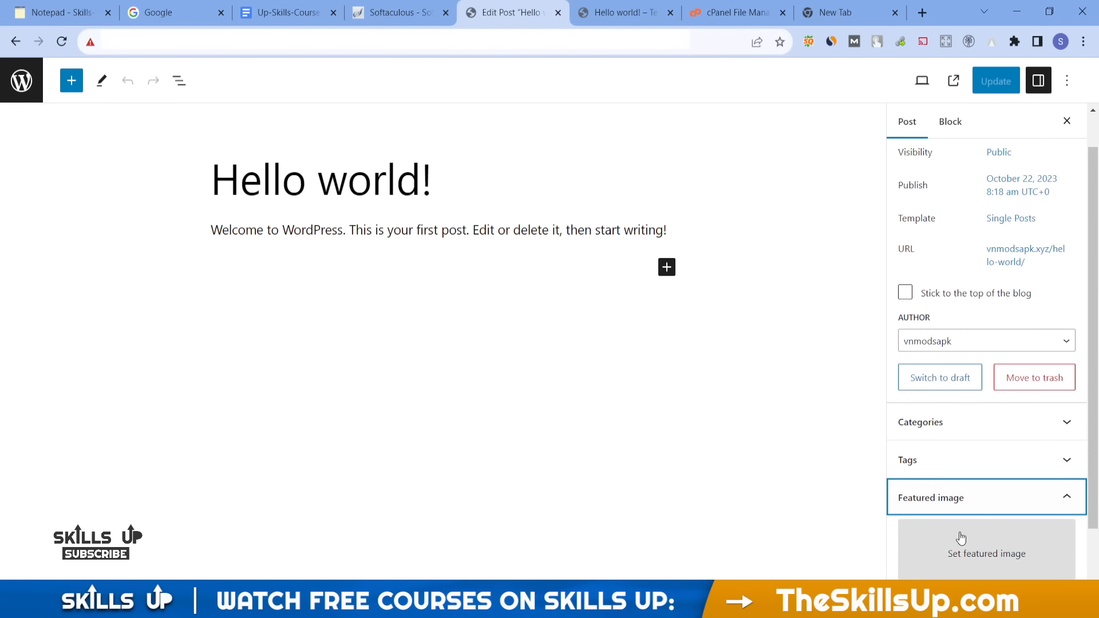
left_click(957, 414)
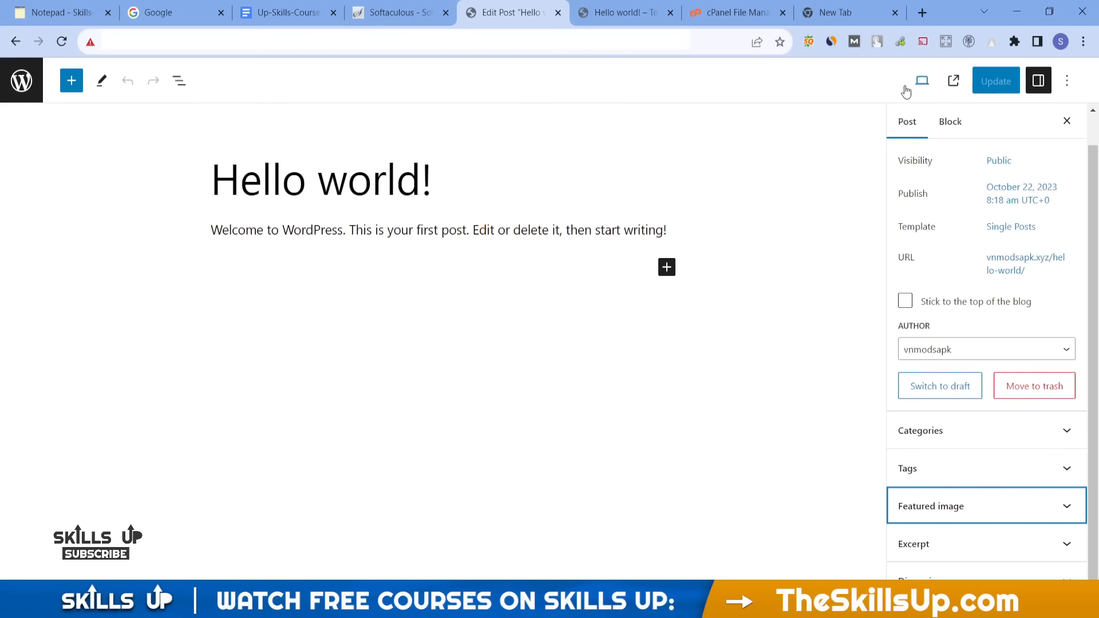
View the published Hello world! post and its block list and outline in the editor, and return to the posts list
left_click(952, 82)
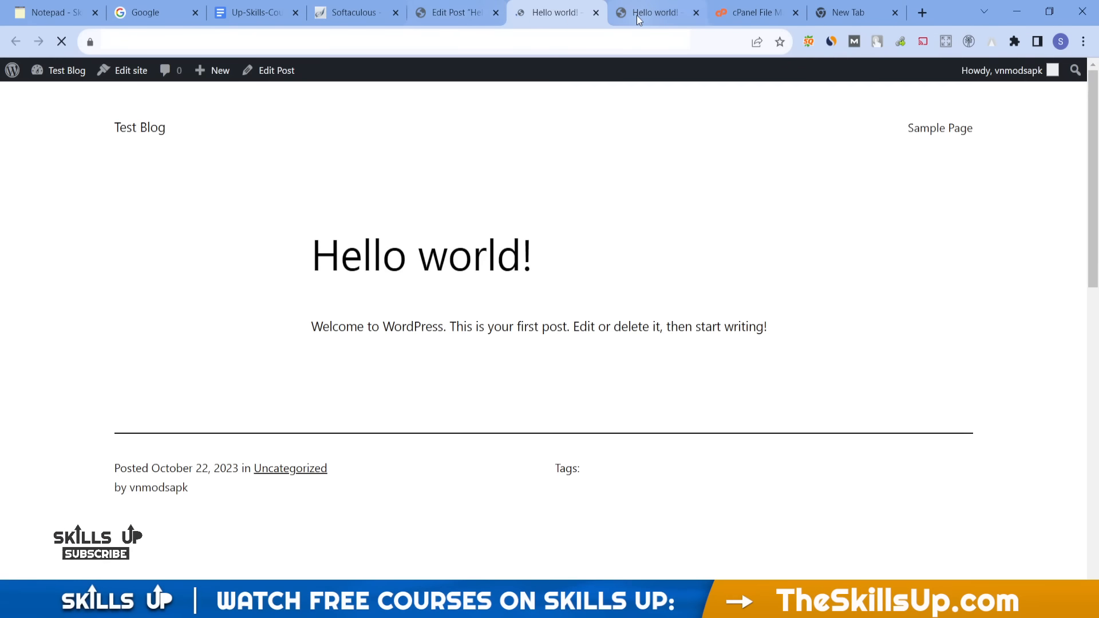
left_click(596, 13)
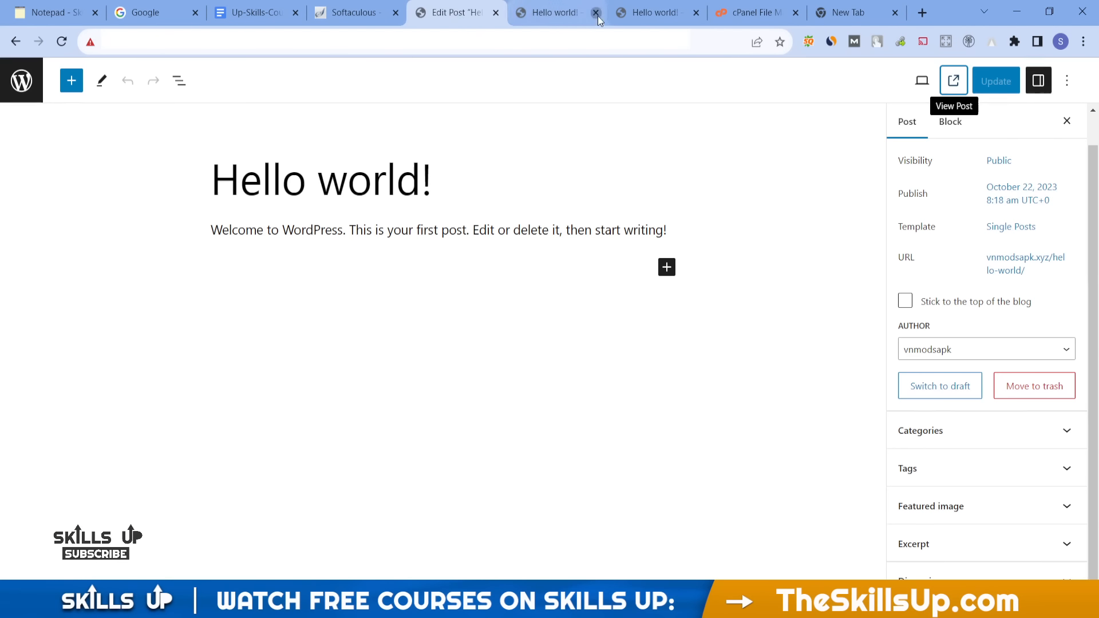
left_click(178, 81)
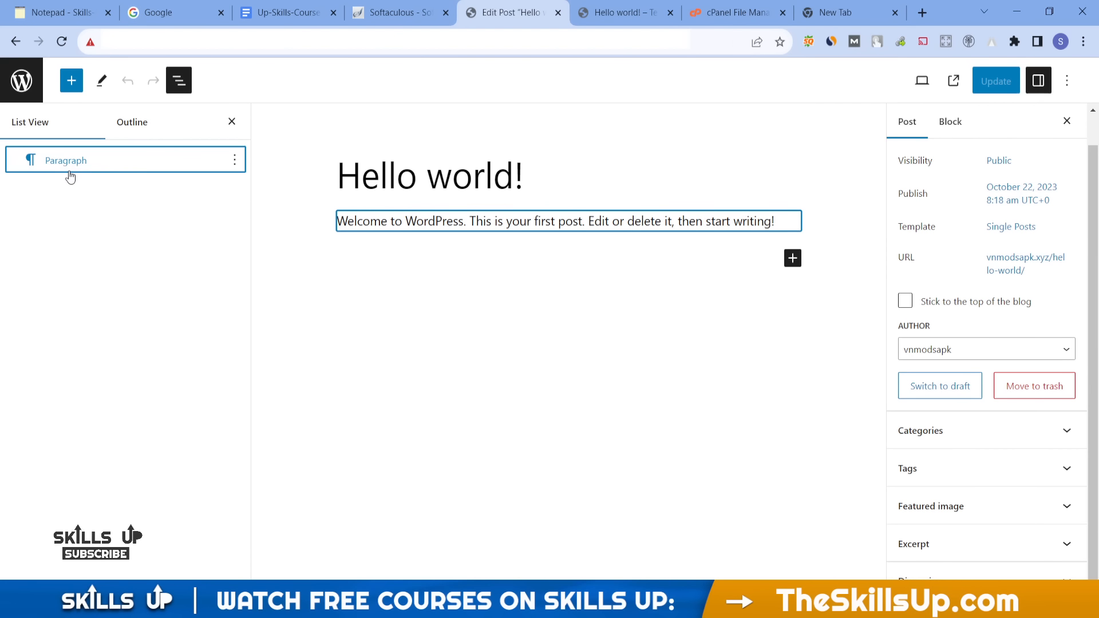
left_click(153, 124)
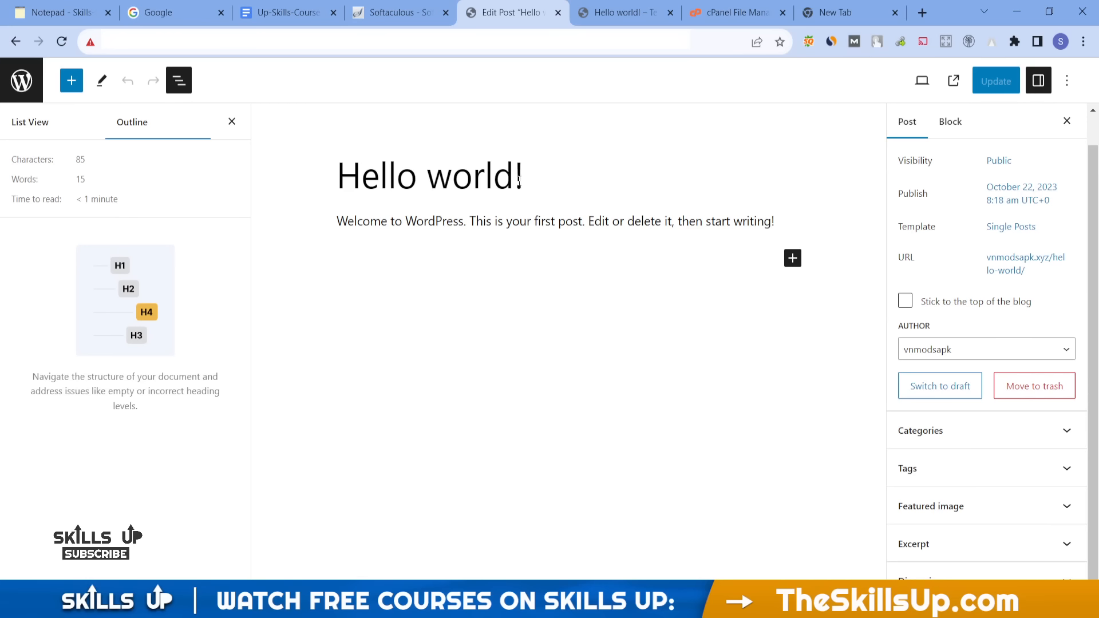
left_click(30, 98)
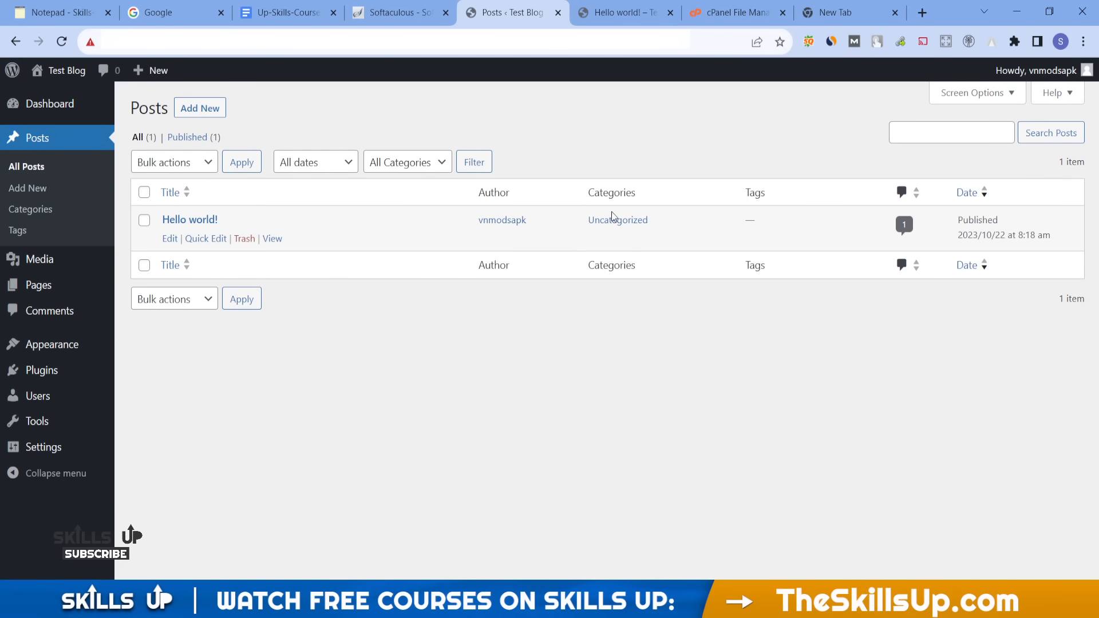